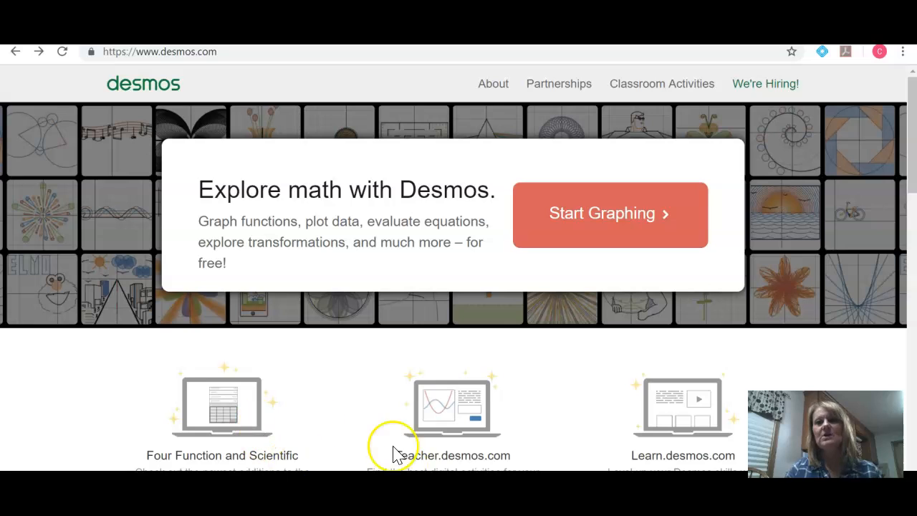
Open the graphing calculator and graph y = x + 3 in a new expression line
{"action": "left_click", "coordinate": [591, 219]}
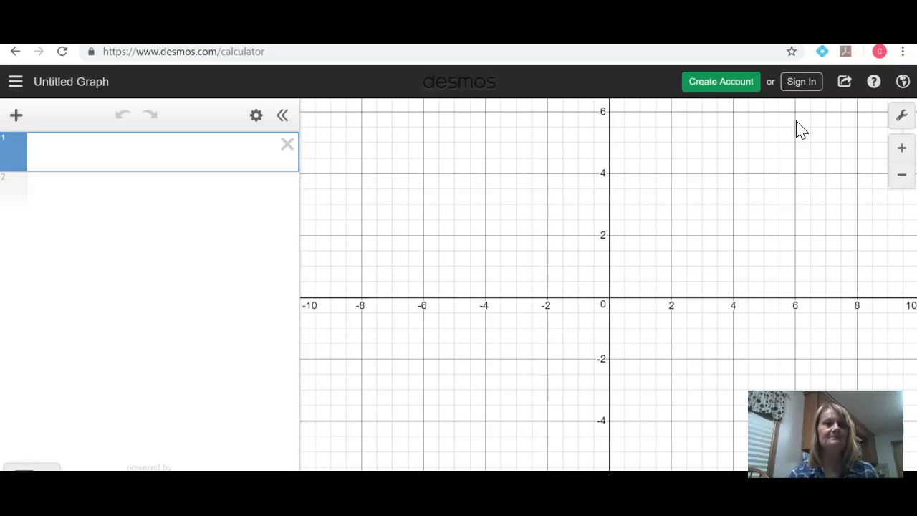
{"action": "left_click", "coordinate": [17, 117]}
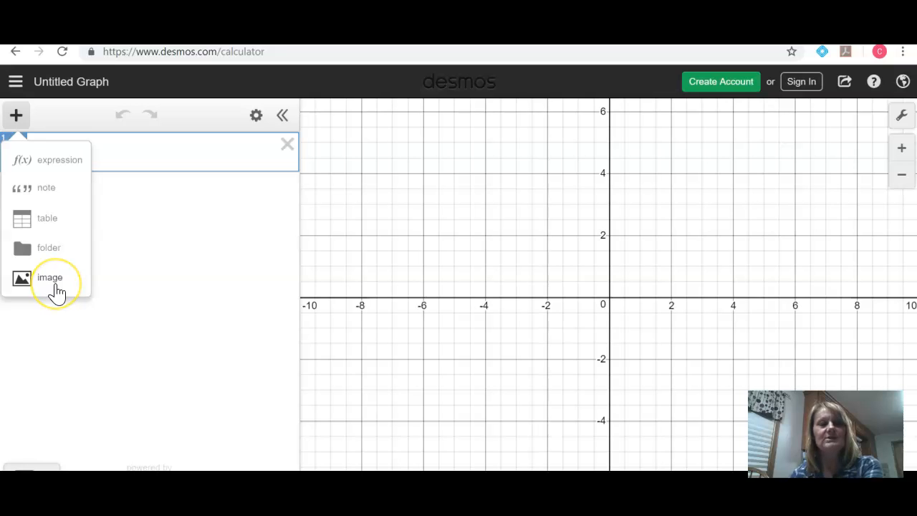
{"action": "left_click", "coordinate": [58, 165]}
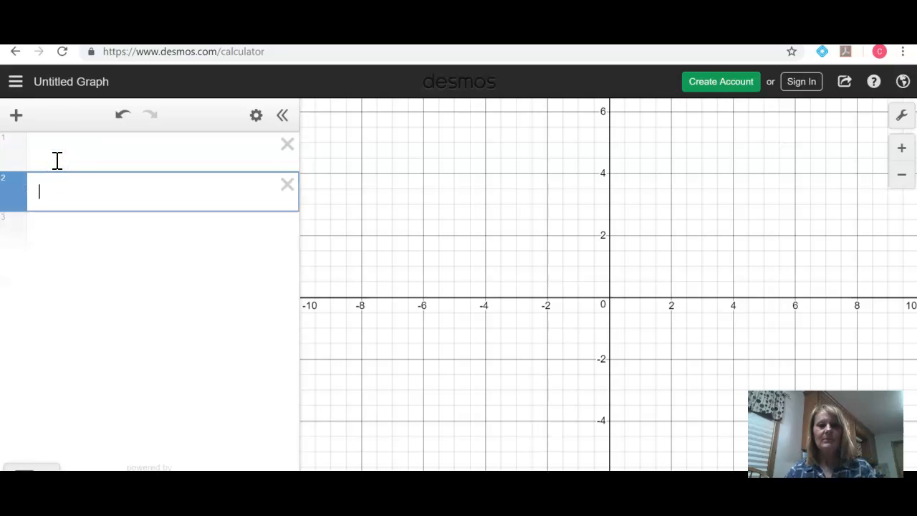
{"action": "type", "text": "y = x + 3"}
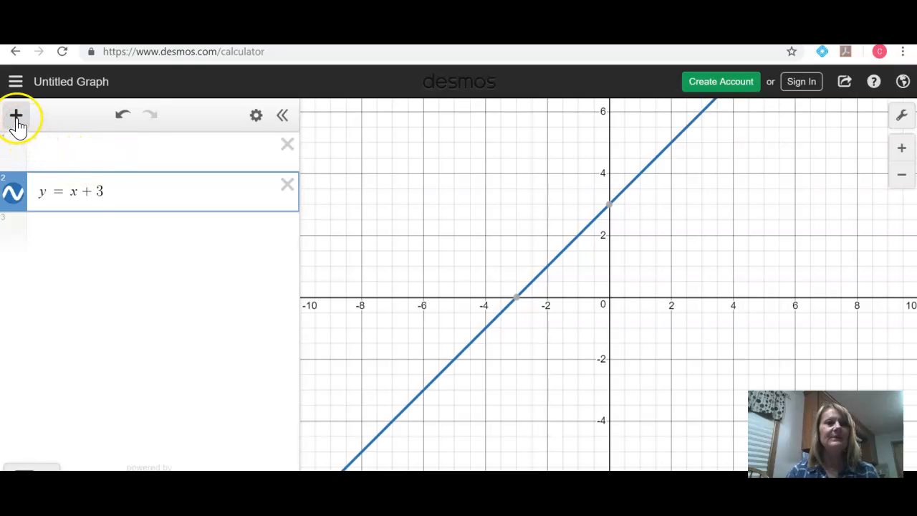
Add another expression below the first equation and graph f(x) = x - 5
{"action": "left_click", "coordinate": [16, 115]}
{"action": "left_click", "coordinate": [24, 161]}
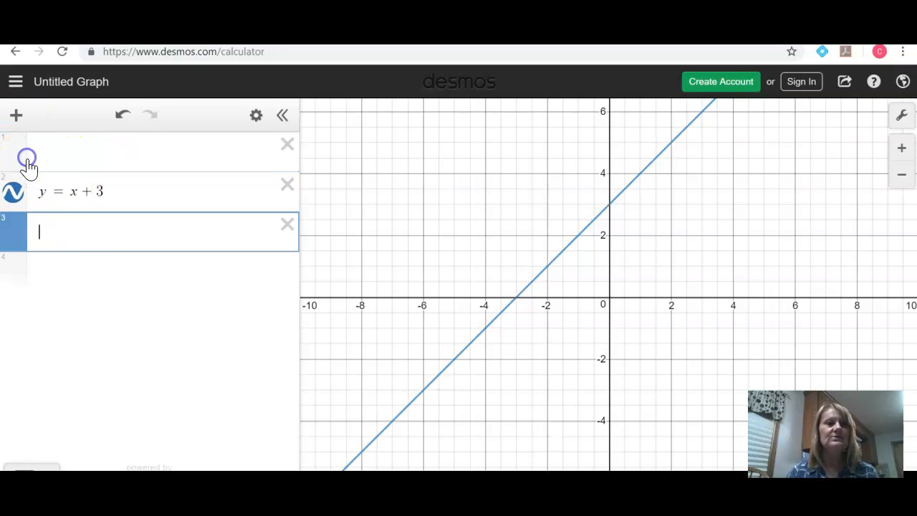
{"action": "type", "text": "f(x)"}
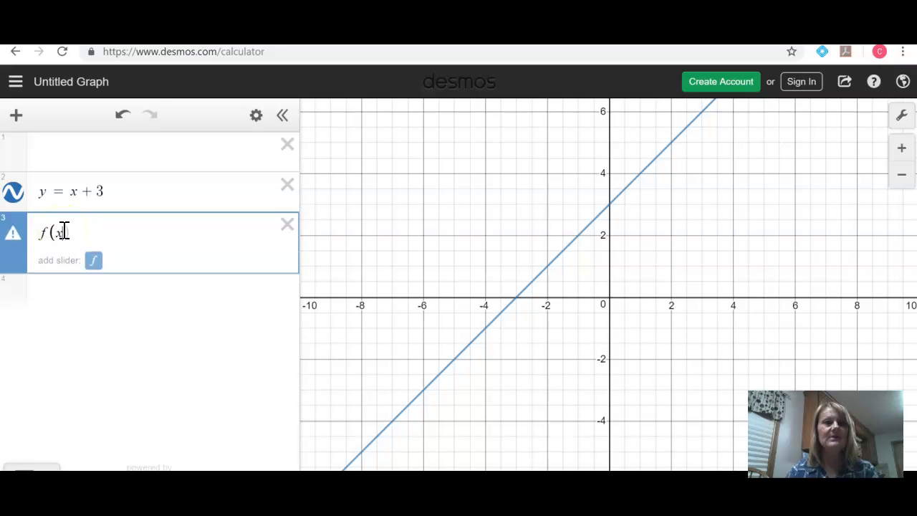
{"action": "type", "text": "=x"}
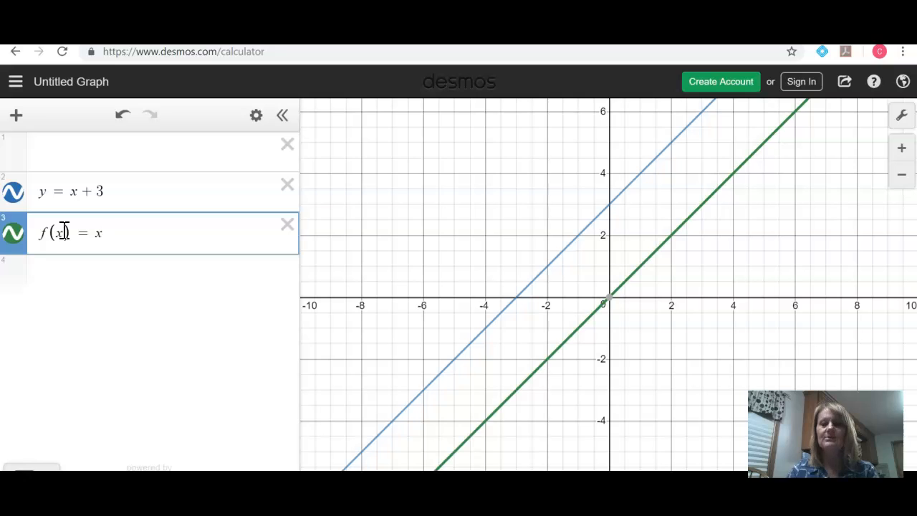
{"action": "type", "text": "_"}
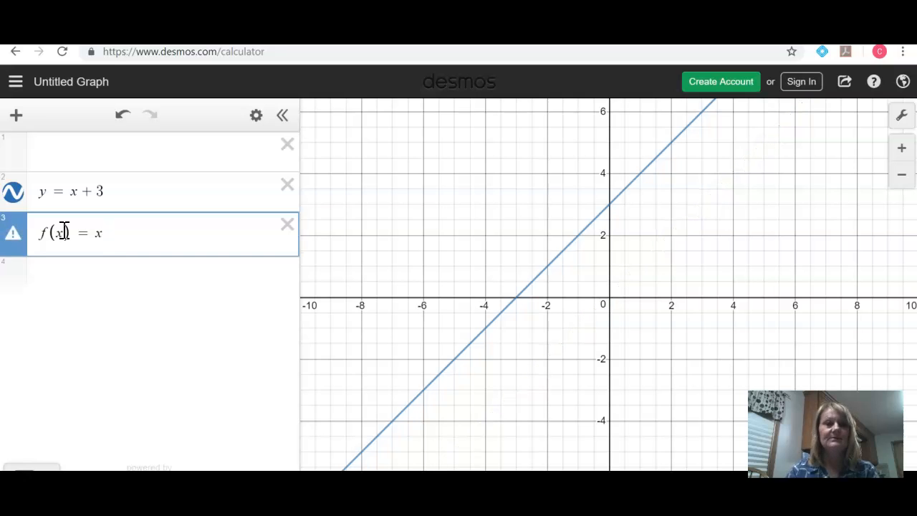
{"action": "key", "text": "BackSpace"}
{"action": "type", "text": "-"}
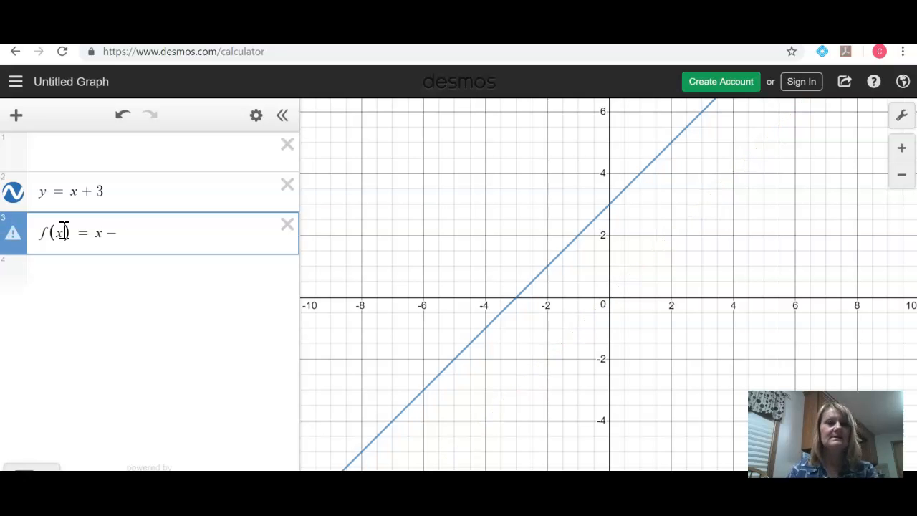
{"action": "type", "text": "5"}
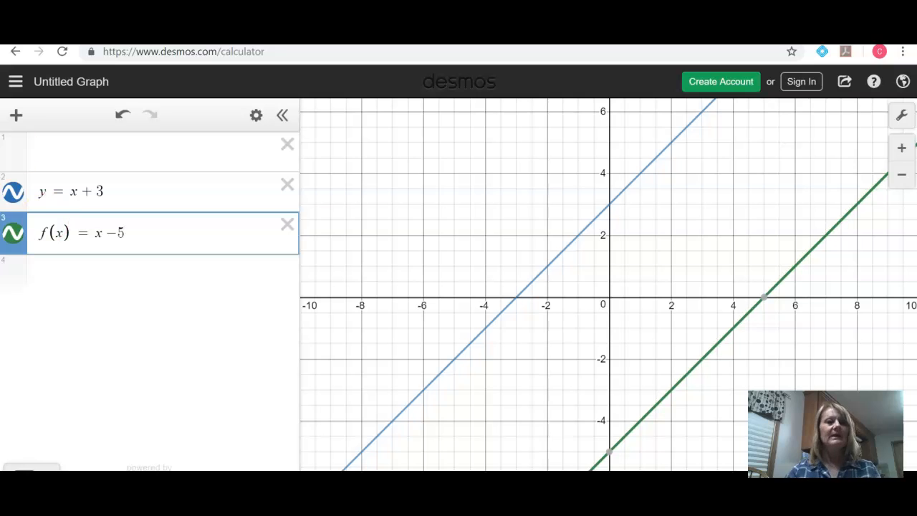
Insert a table below the expressions and enter the points (1, 2) and (3, 4)
{"action": "left_click", "coordinate": [16, 115]}
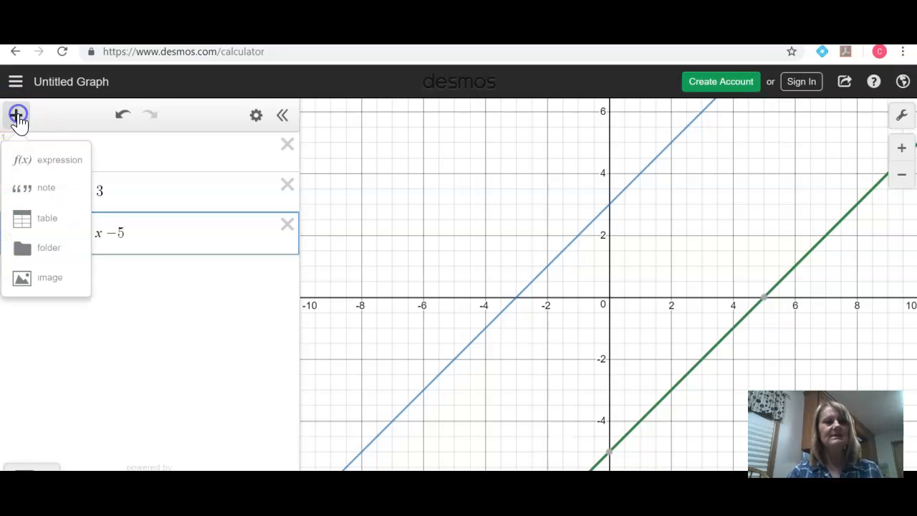
{"action": "left_click", "coordinate": [42, 217]}
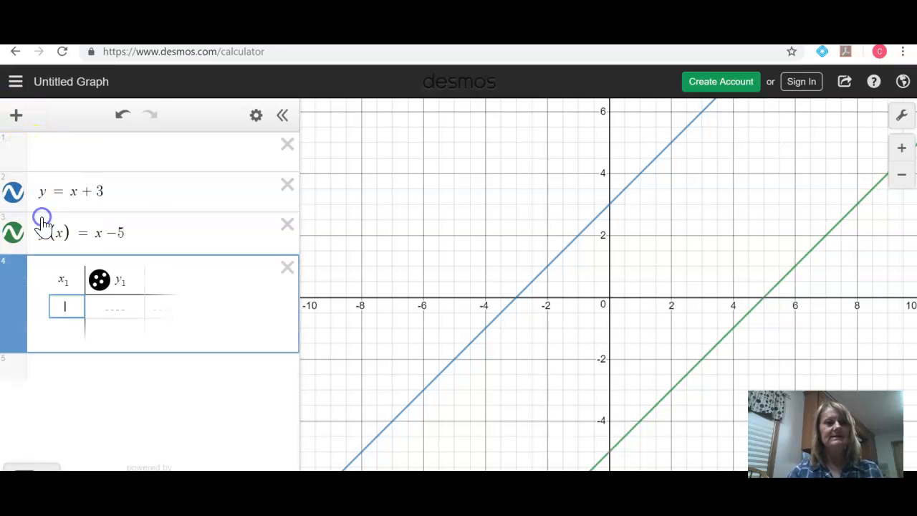
{"action": "left_click", "coordinate": [42, 219]}
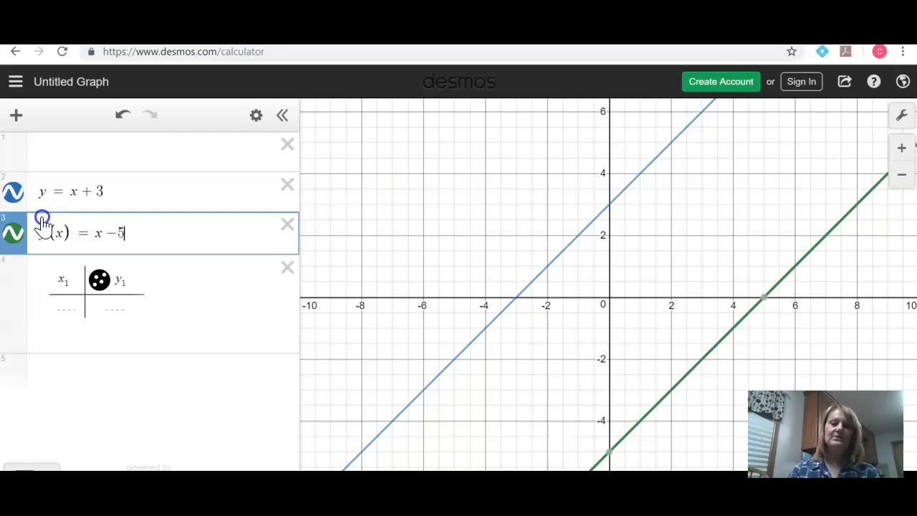
{"action": "left_click", "coordinate": [48, 241]}
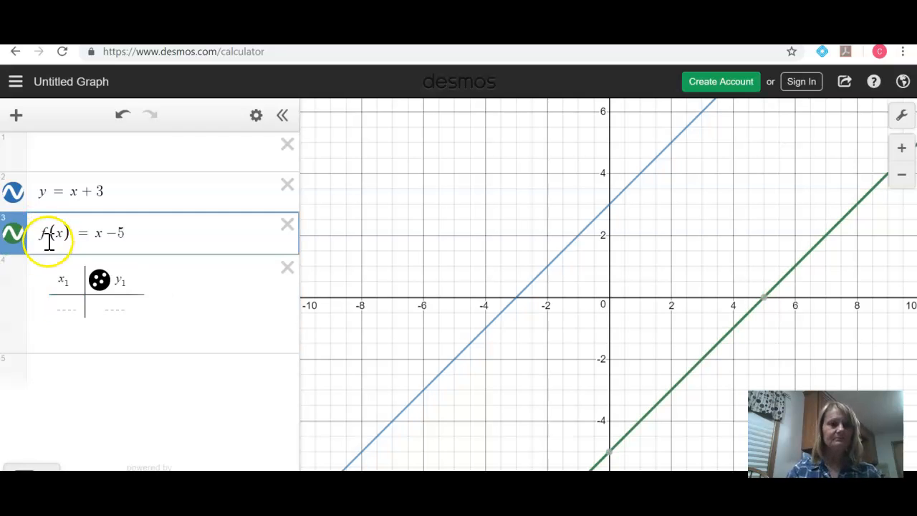
{"action": "left_click", "coordinate": [66, 311]}
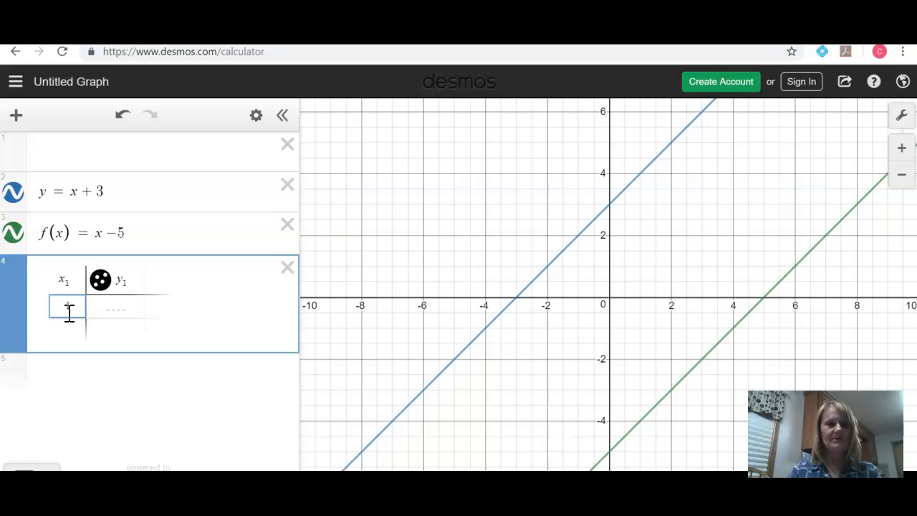
{"action": "key", "text": "Right"}
{"action": "left_click", "coordinate": [69, 329]}
{"action": "type", "text": "3"}
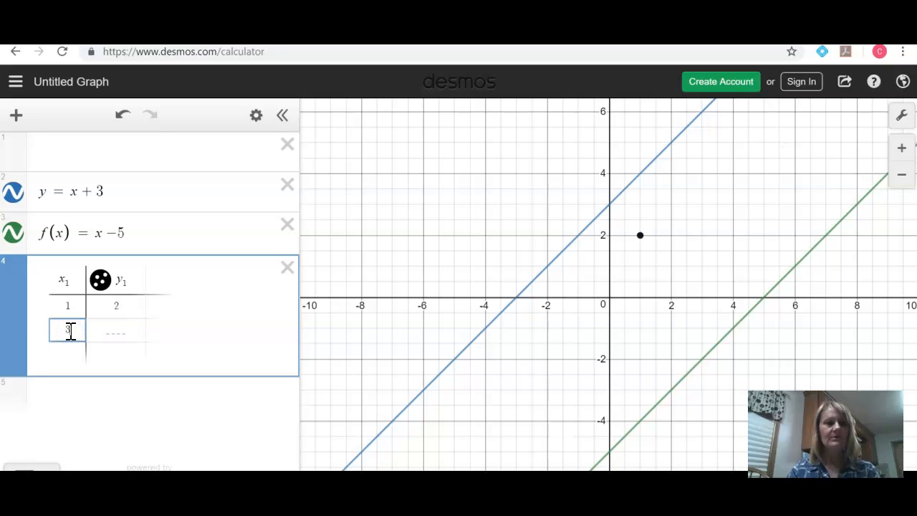
{"action": "key", "text": "Right"}
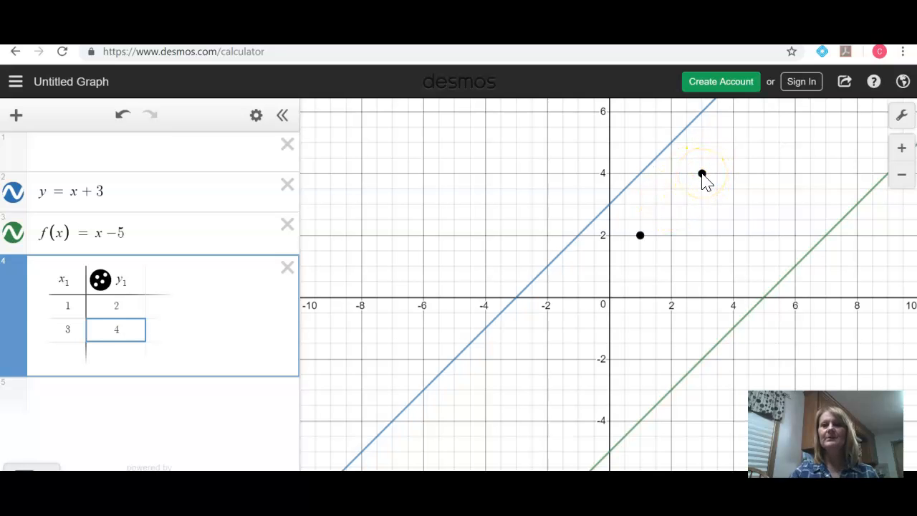
{"action": "left_click", "coordinate": [18, 116]}
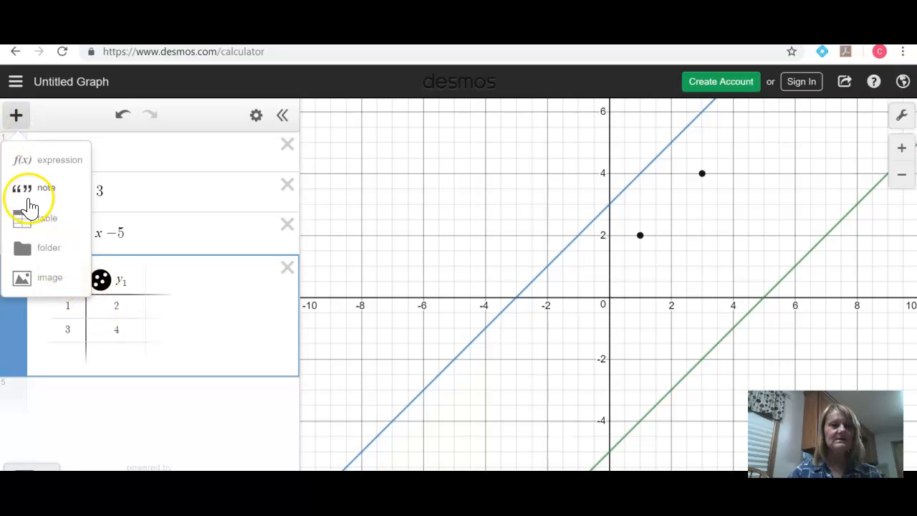
{"action": "left_click", "coordinate": [65, 114]}
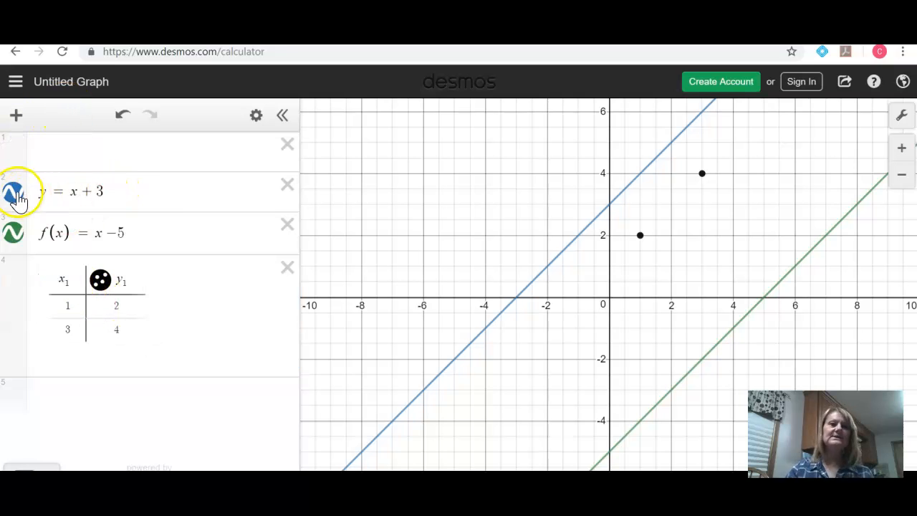
Recolor the line y = x + 3 purple and the line f(x) = x - 5 red
{"action": "left_click", "coordinate": [255, 118]}
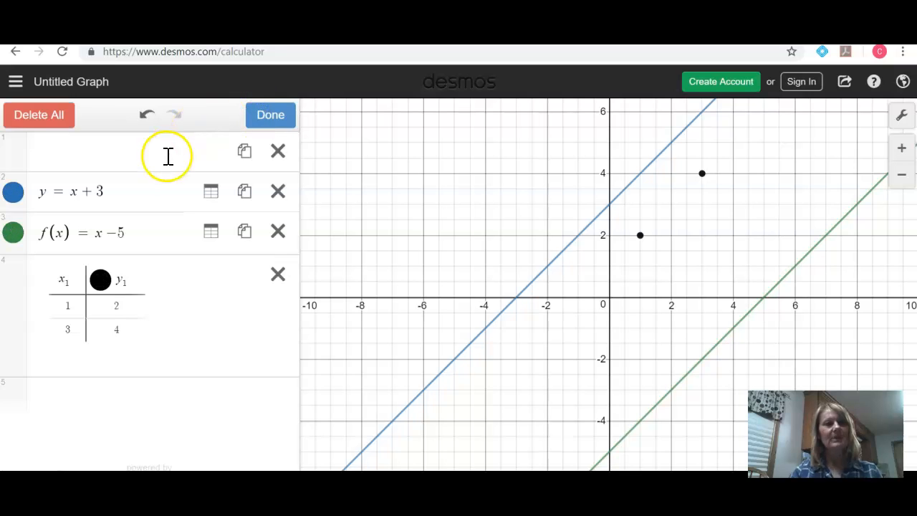
{"action": "left_click", "coordinate": [14, 197]}
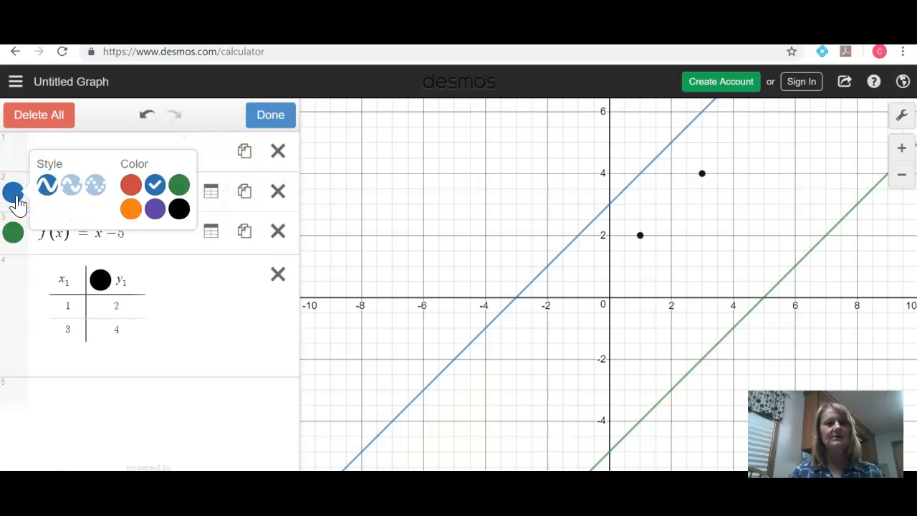
{"action": "left_click", "coordinate": [155, 209]}
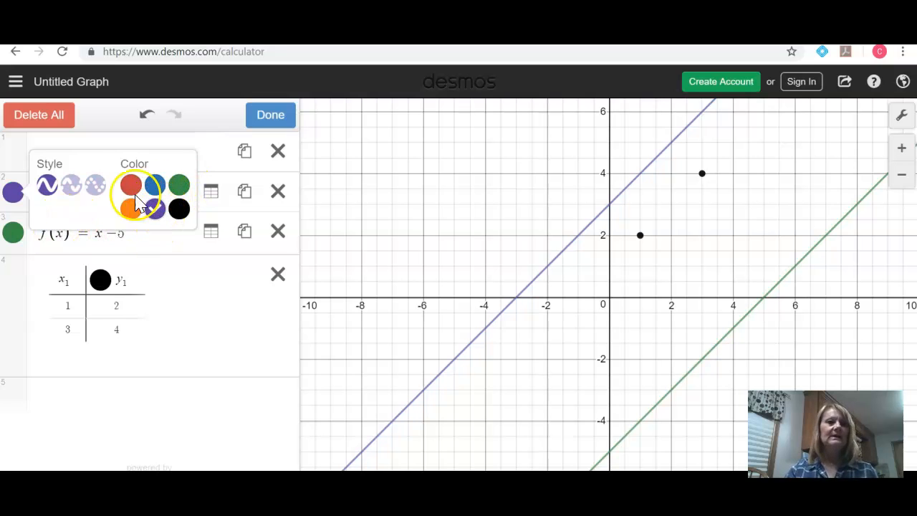
{"action": "left_click", "coordinate": [15, 240]}
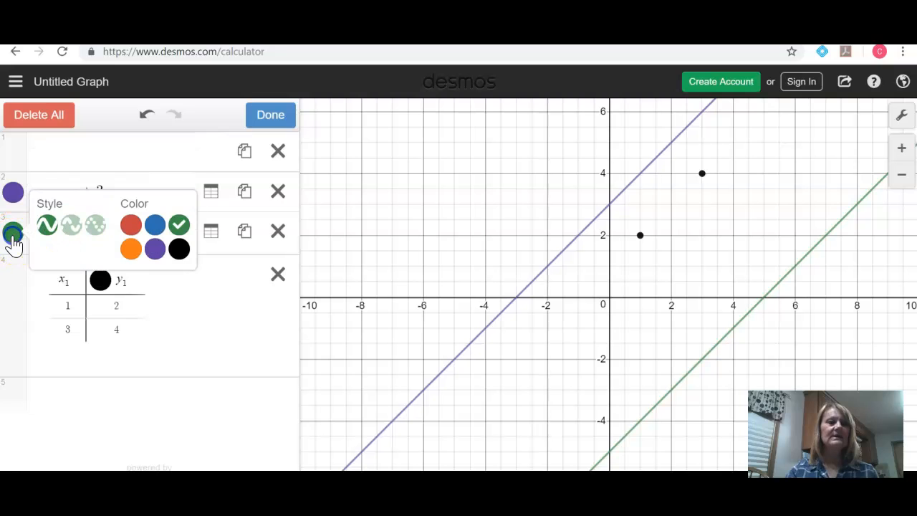
{"action": "left_click", "coordinate": [131, 227]}
Try red, green and purple for the table's points, and set their color to orange
{"action": "left_click", "coordinate": [220, 285]}
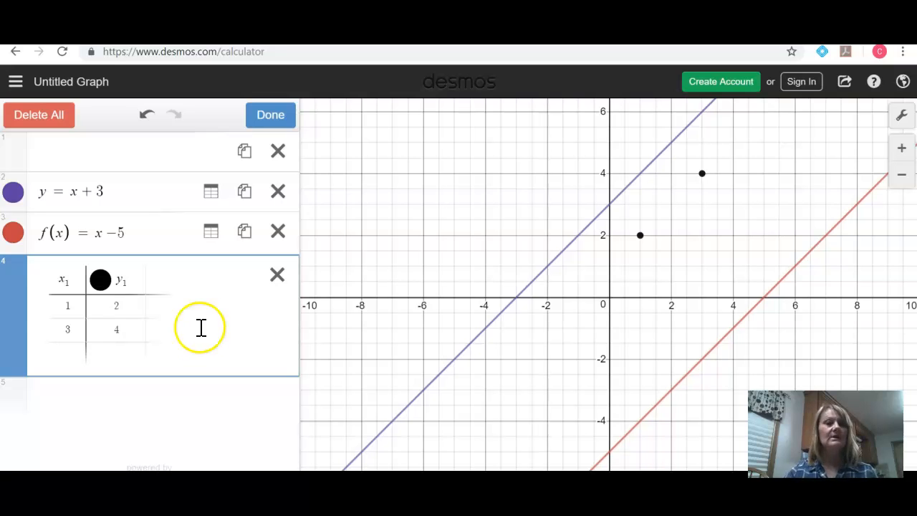
{"action": "left_click", "coordinate": [100, 280]}
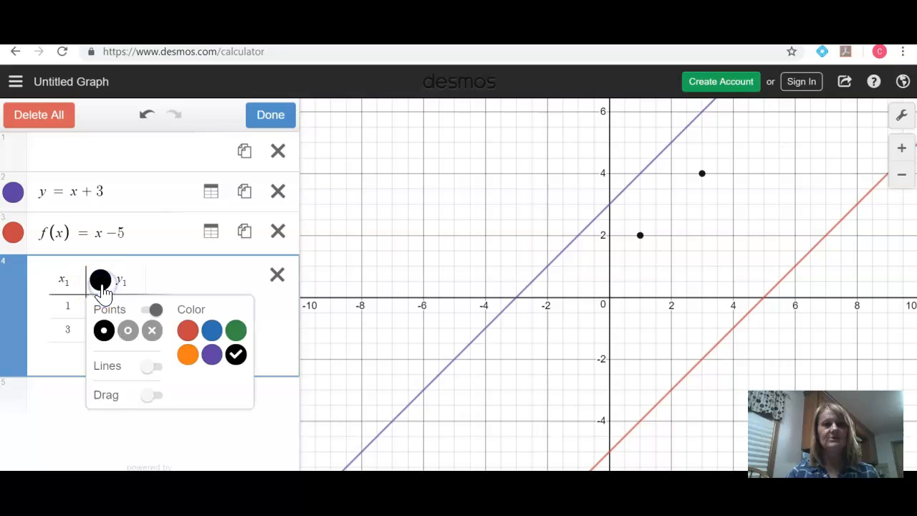
{"action": "left_click", "coordinate": [187, 330]}
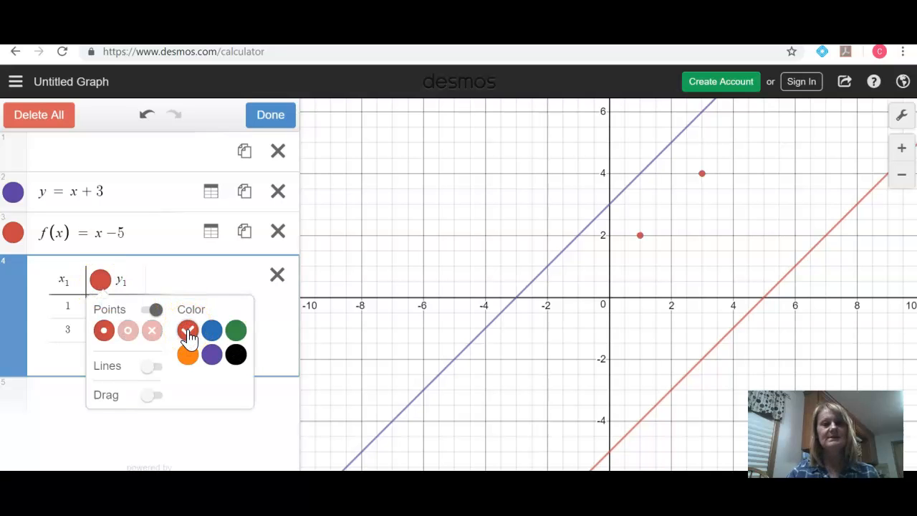
{"action": "left_click", "coordinate": [235, 330]}
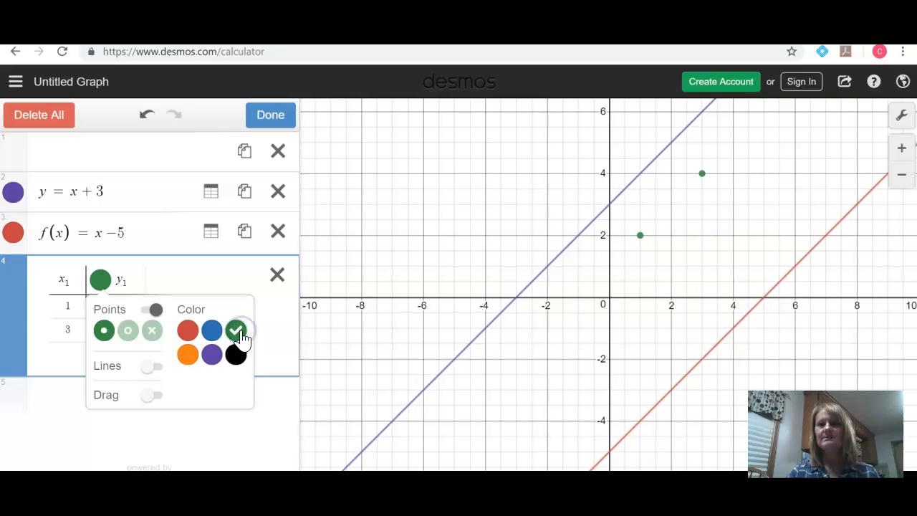
{"action": "left_click", "coordinate": [213, 355]}
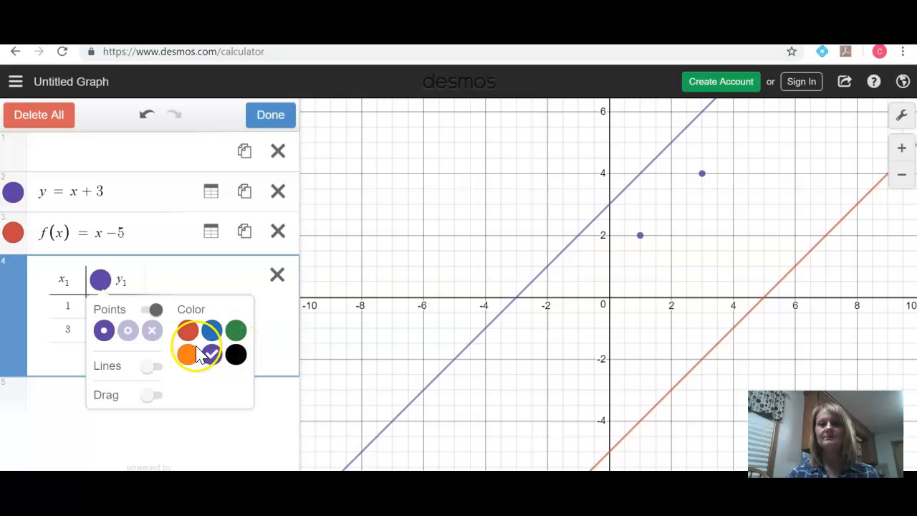
{"action": "left_click", "coordinate": [188, 354]}
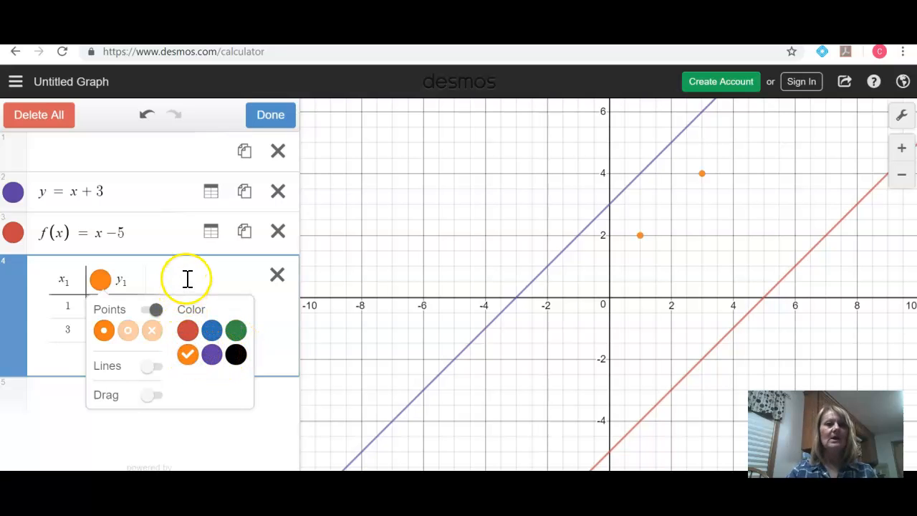
Toggle the table's points off and back on, try connecting them with a line, and leave the list's edit mode
{"action": "left_click_drag", "start_coordinate": [157, 309], "coordinate": [146, 309]}
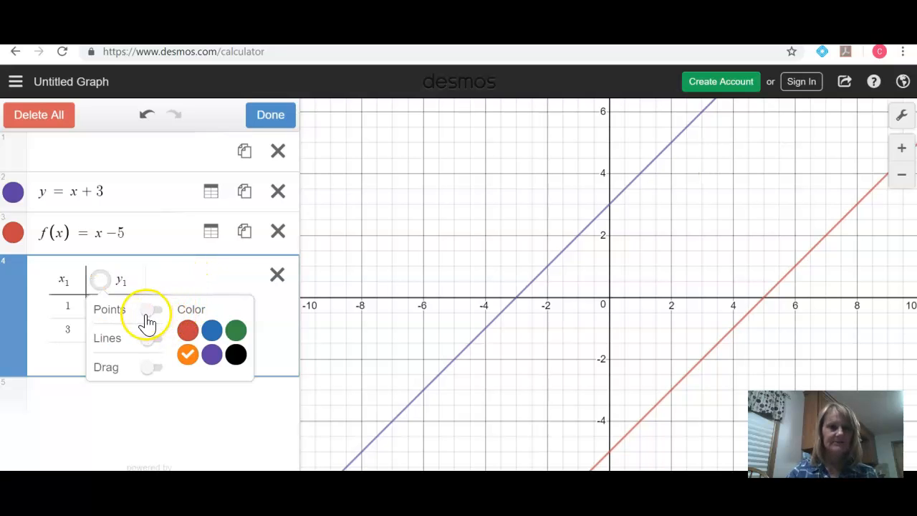
{"action": "left_click", "coordinate": [146, 313]}
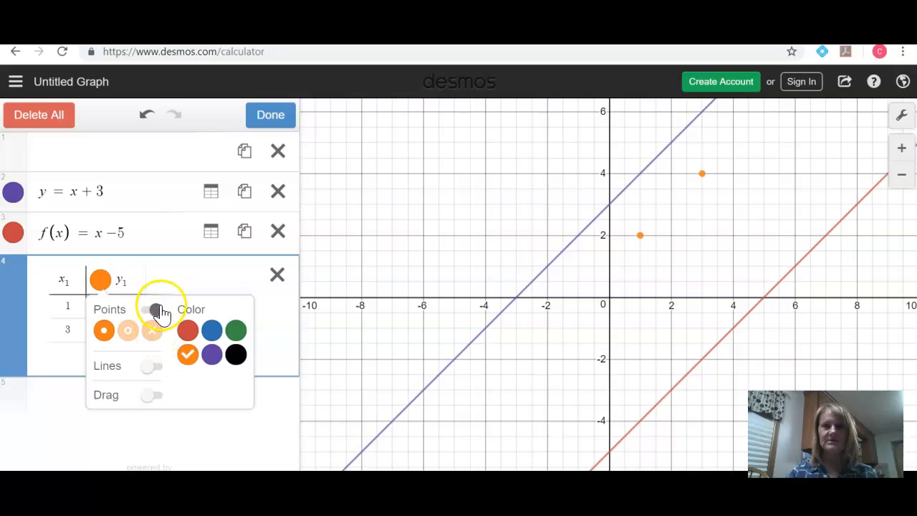
{"action": "left_click", "coordinate": [159, 313]}
{"action": "left_click", "coordinate": [148, 318]}
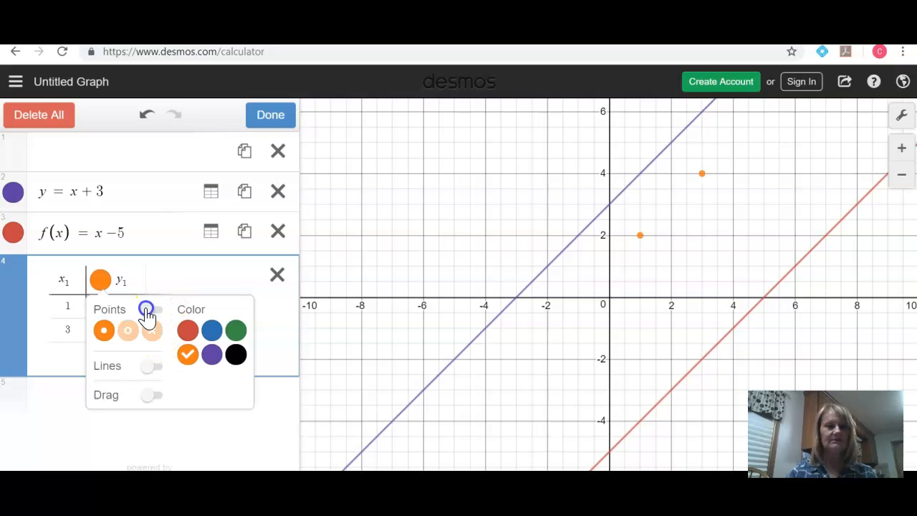
{"action": "left_click", "coordinate": [149, 369]}
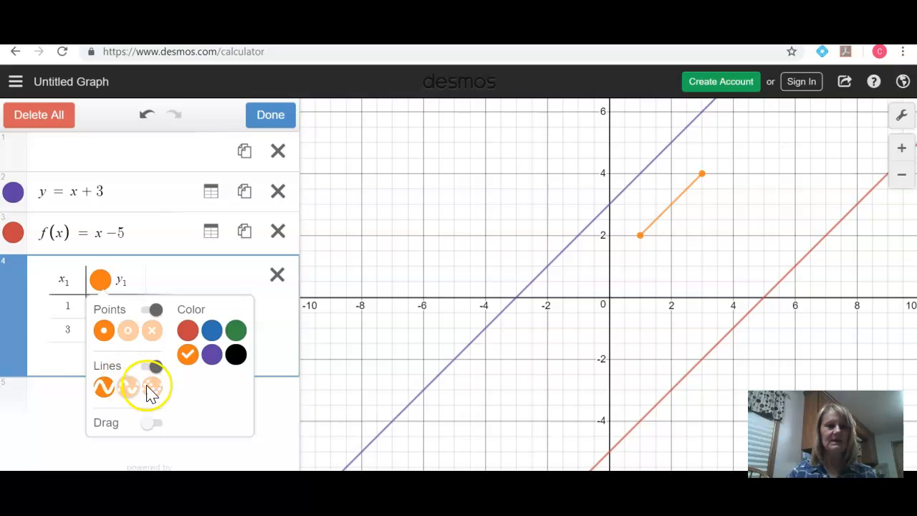
{"action": "left_click", "coordinate": [152, 366]}
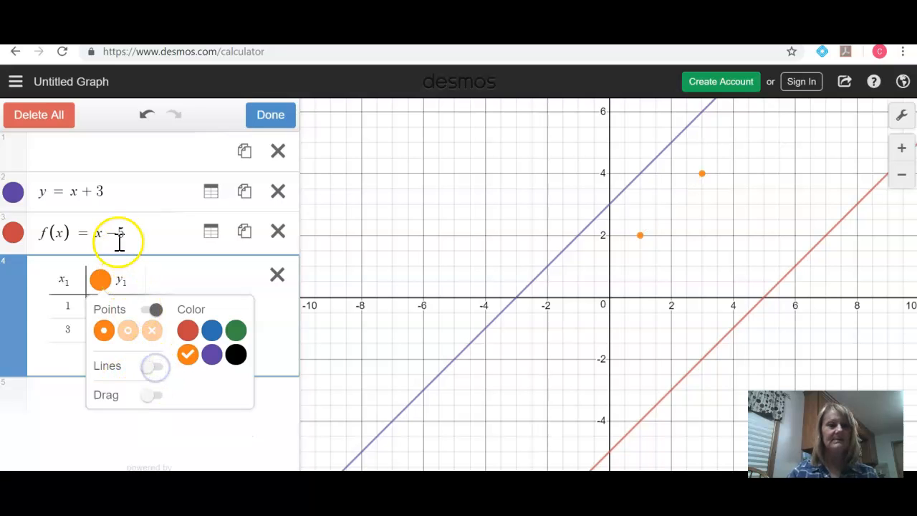
{"action": "left_click", "coordinate": [118, 200]}
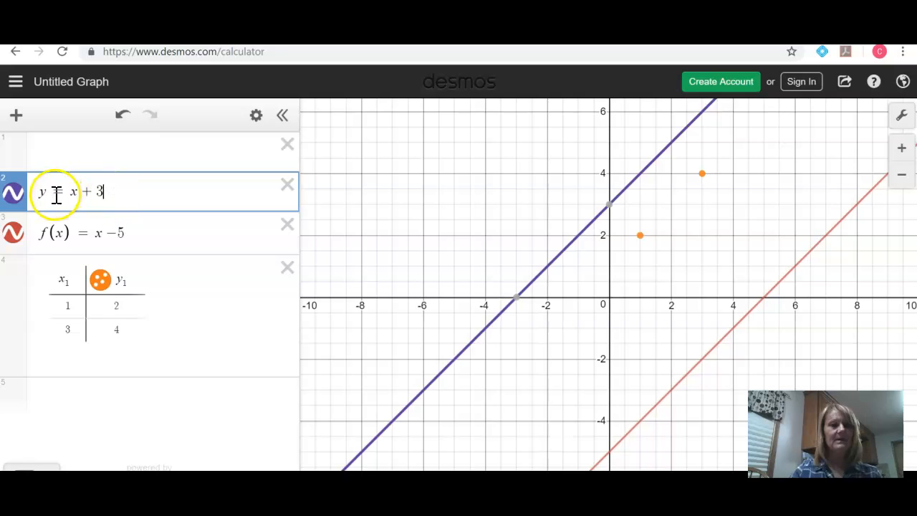
Hide the line y = x + 3, compare dashed and dotted styles for it, and leave it shown as a dashed line
{"action": "left_click", "coordinate": [13, 194]}
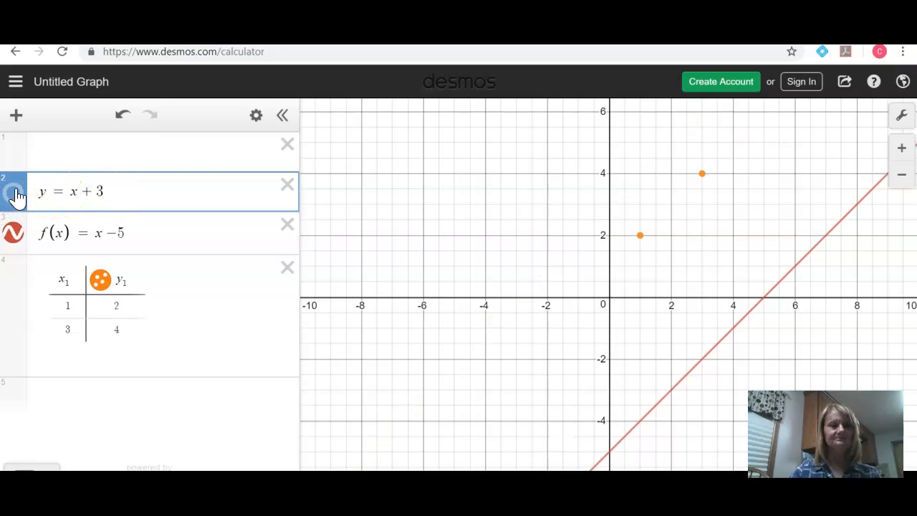
{"action": "left_click", "coordinate": [255, 117]}
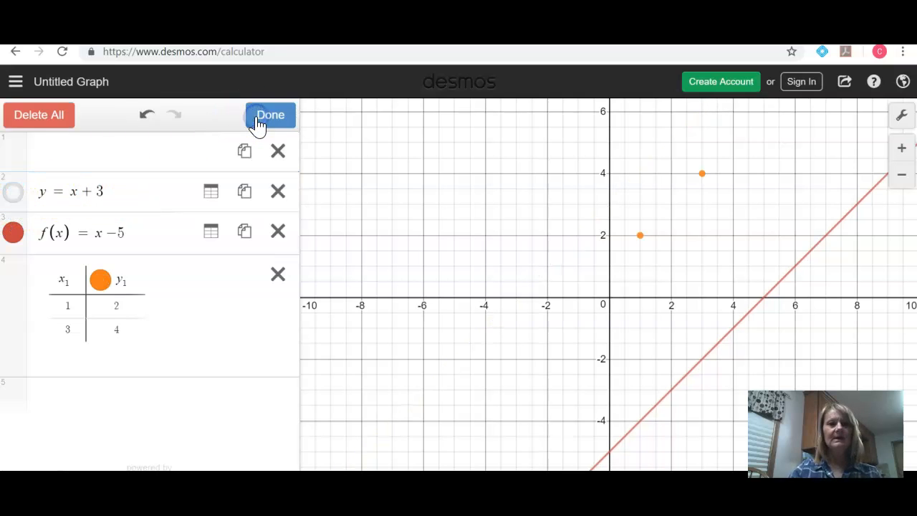
{"action": "left_click", "coordinate": [12, 192]}
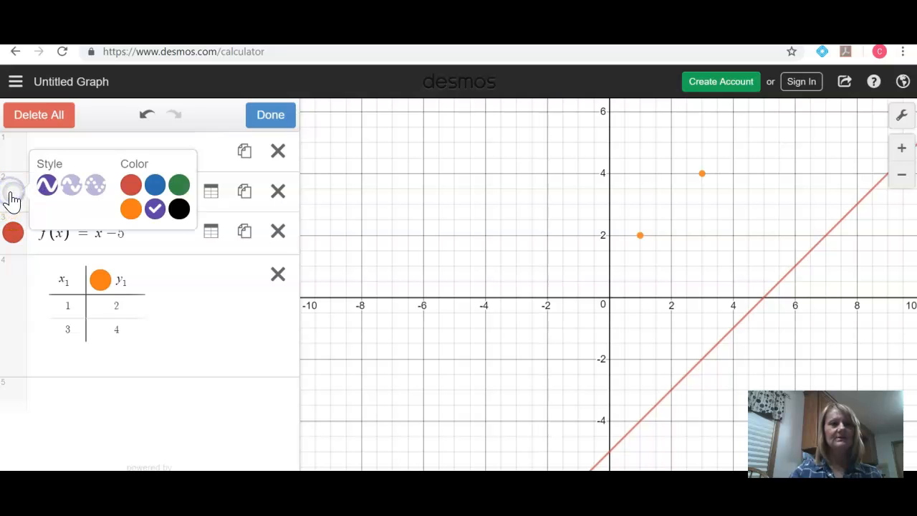
{"action": "left_click", "coordinate": [69, 188]}
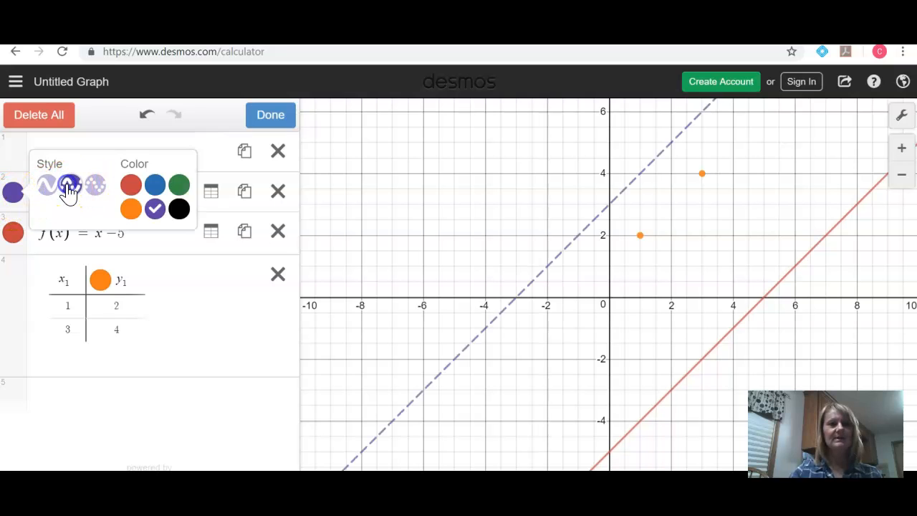
{"action": "left_click", "coordinate": [68, 192]}
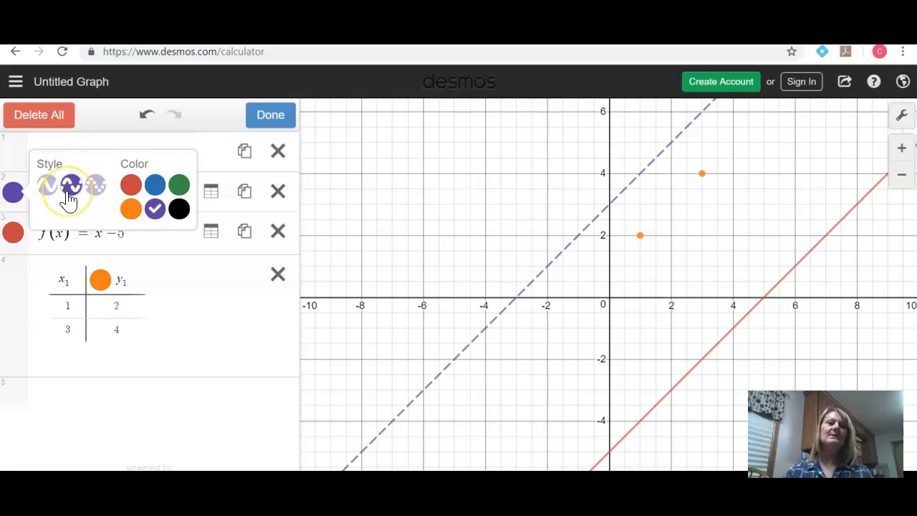
{"action": "left_click", "coordinate": [93, 187]}
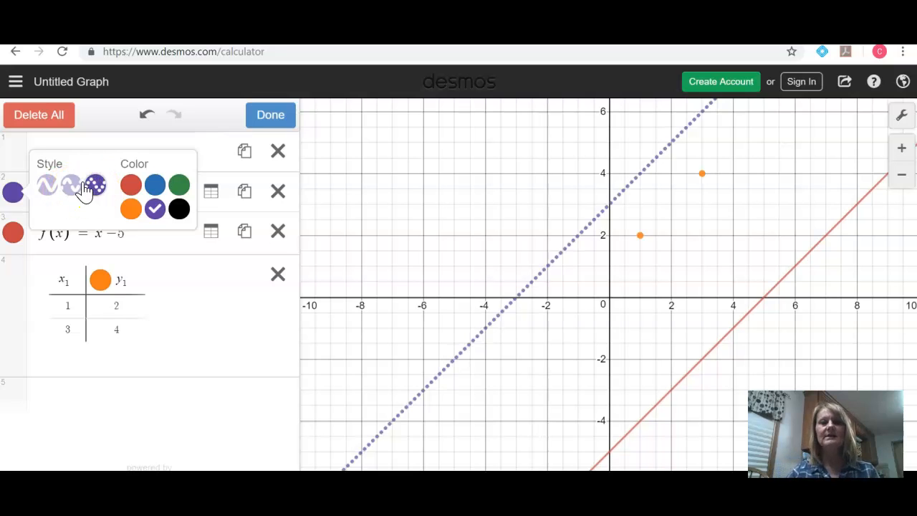
{"action": "left_click", "coordinate": [71, 187]}
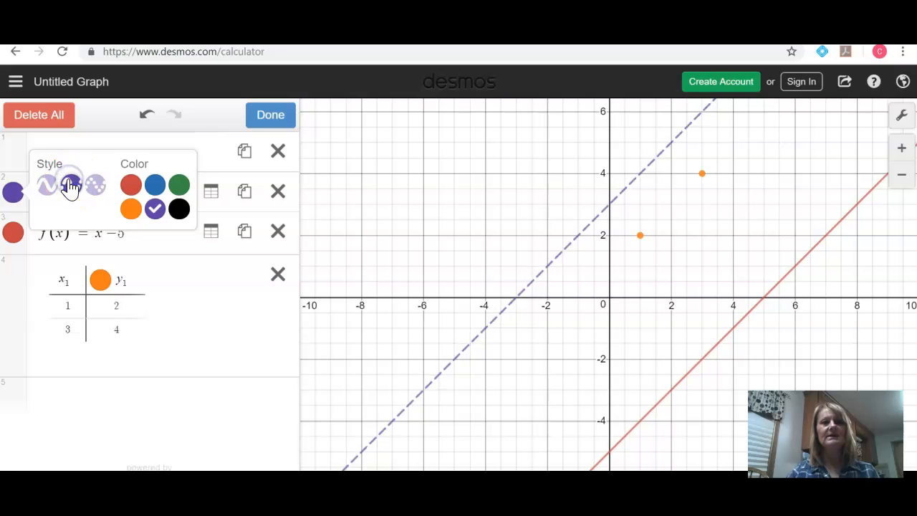
{"action": "left_click", "coordinate": [271, 117]}
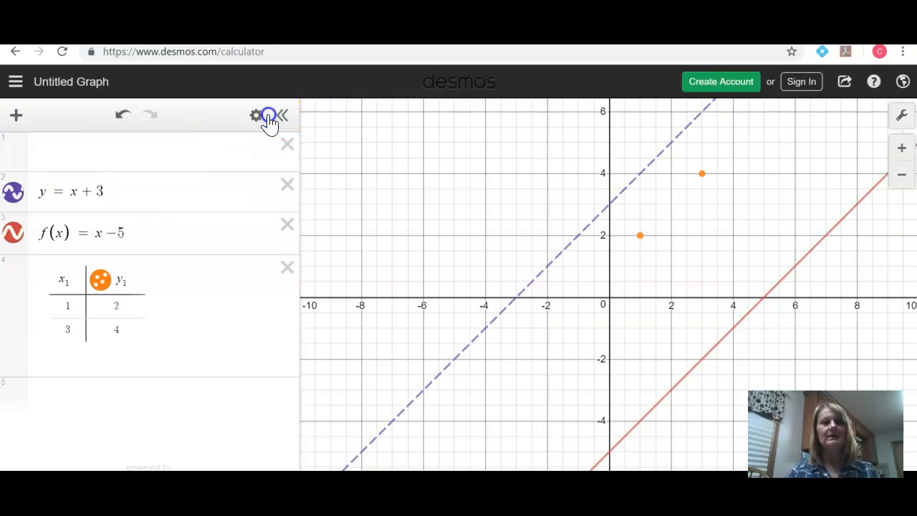
Change the equation y = x + 3 into the inequality y > x + 3
{"action": "left_click", "coordinate": [64, 191]}
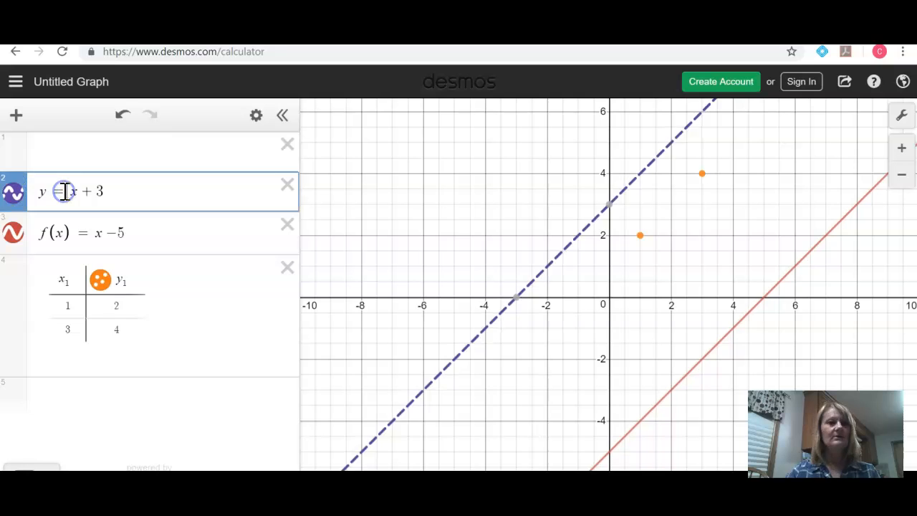
{"action": "key", "text": "BackSpace"}
{"action": "type", "text": ">"}
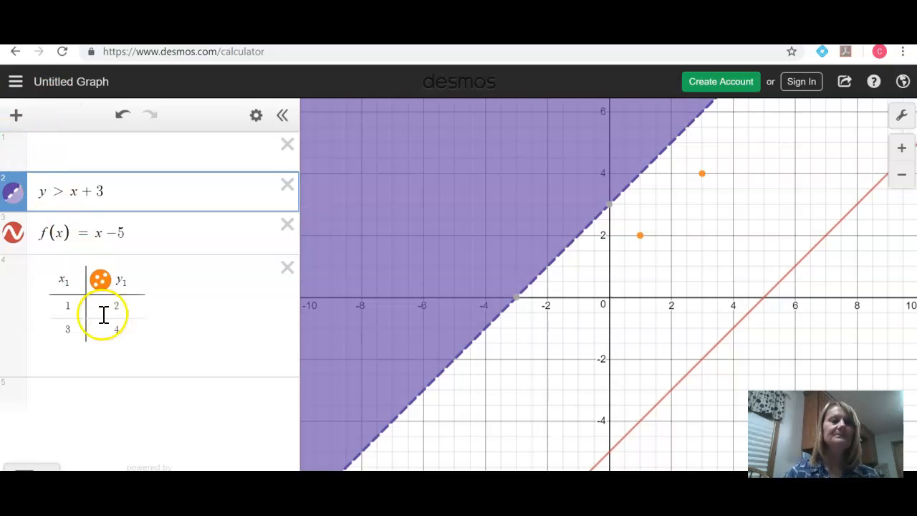
Delete the inequality y > x + 3 and the function f(x) = x - 5 from the expression list
{"action": "left_click", "coordinate": [286, 190]}
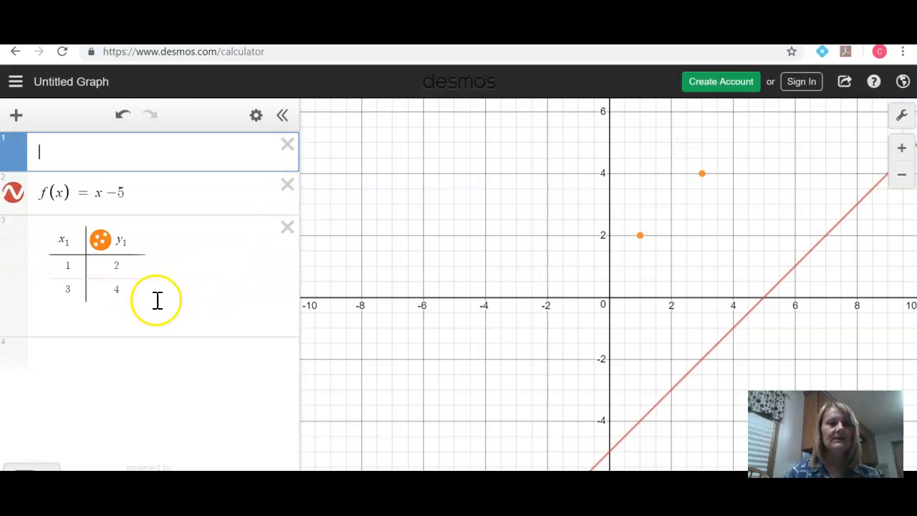
{"action": "left_click", "coordinate": [289, 189]}
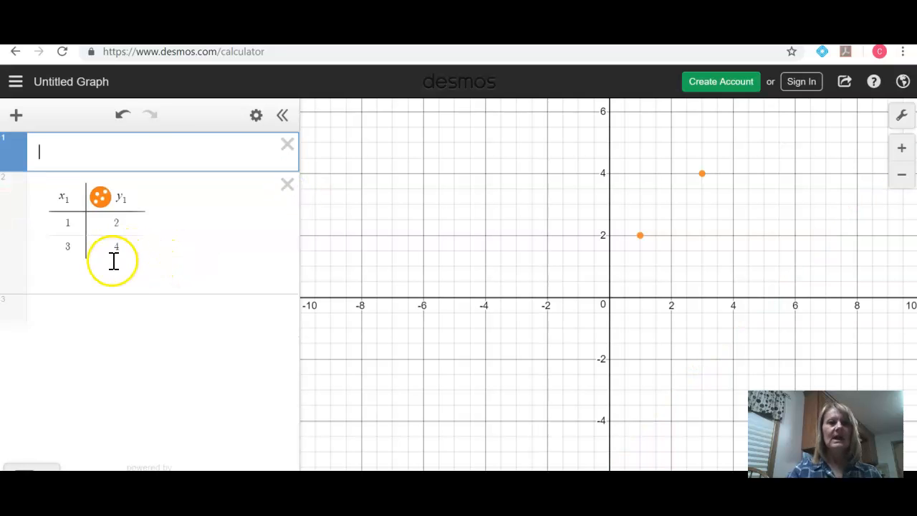
Add the points (5, 6) and (7, 8) to the table
{"action": "left_click", "coordinate": [81, 265]}
{"action": "left_click", "coordinate": [78, 271]}
{"action": "type", "text": "5"}
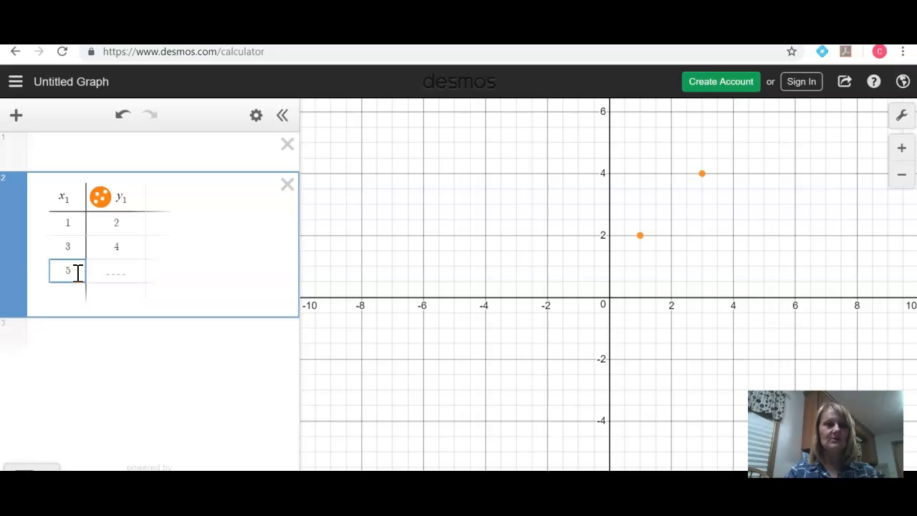
{"action": "key", "text": "Tab"}
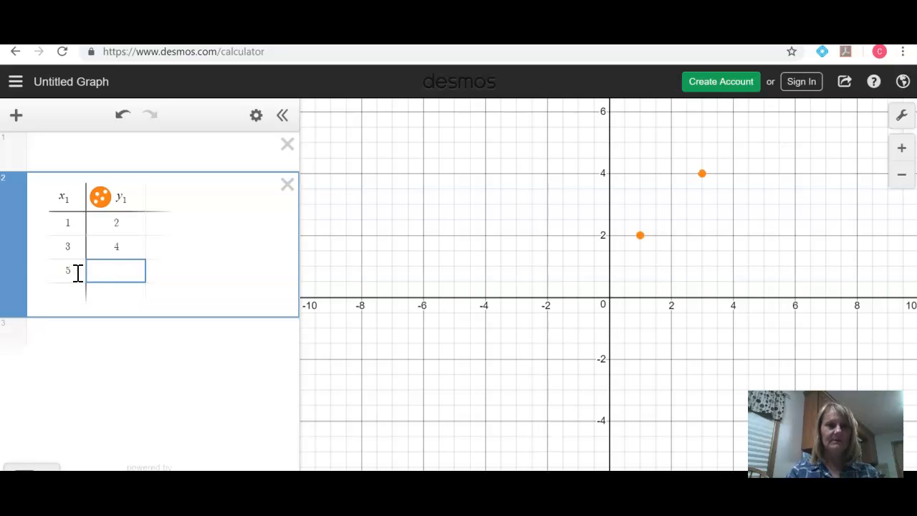
{"action": "left_click", "coordinate": [70, 300]}
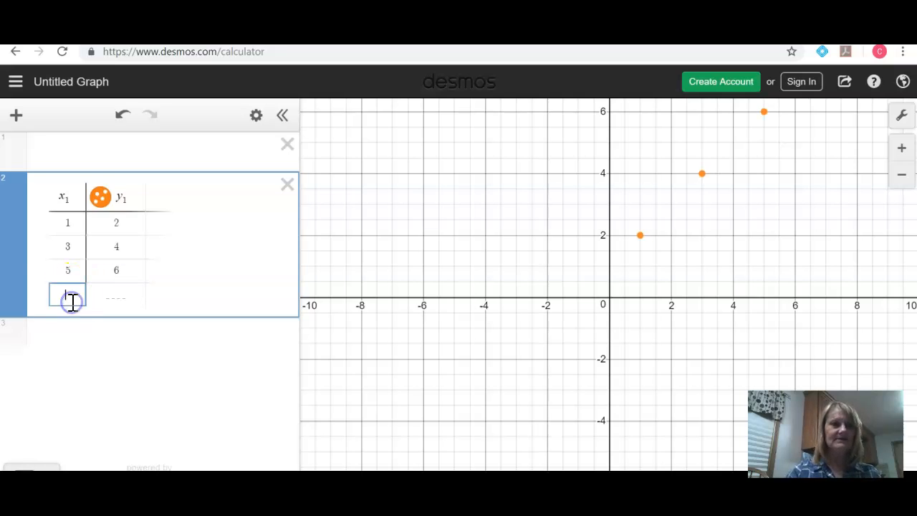
{"action": "type", "text": "7"}
{"action": "key", "text": "Tab"}
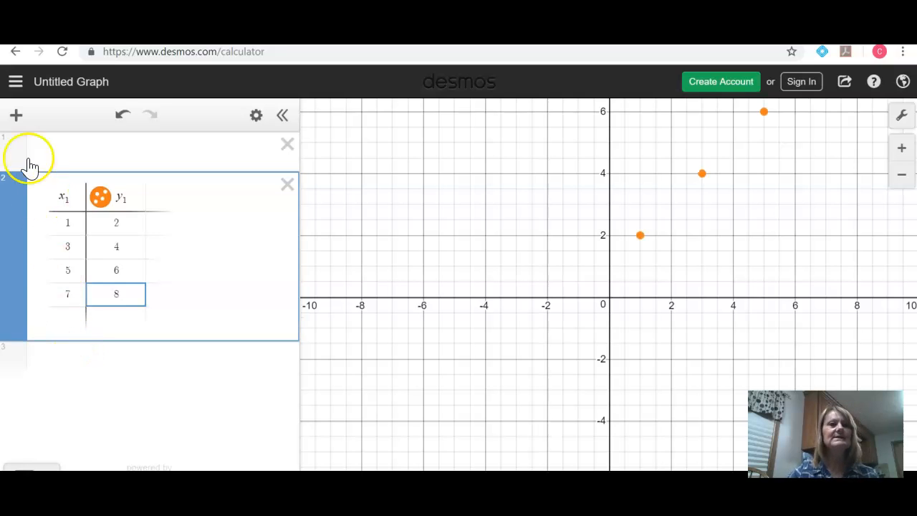
Begin a regression in a new expression below the table with y ~
{"action": "left_click", "coordinate": [85, 378]}
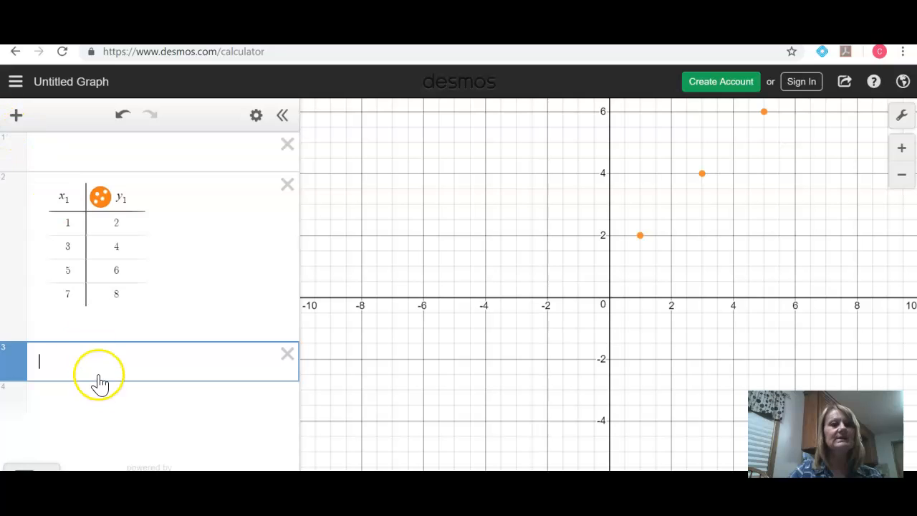
{"action": "type", "text": "y"}
{"action": "key", "text": "BackSpace"}
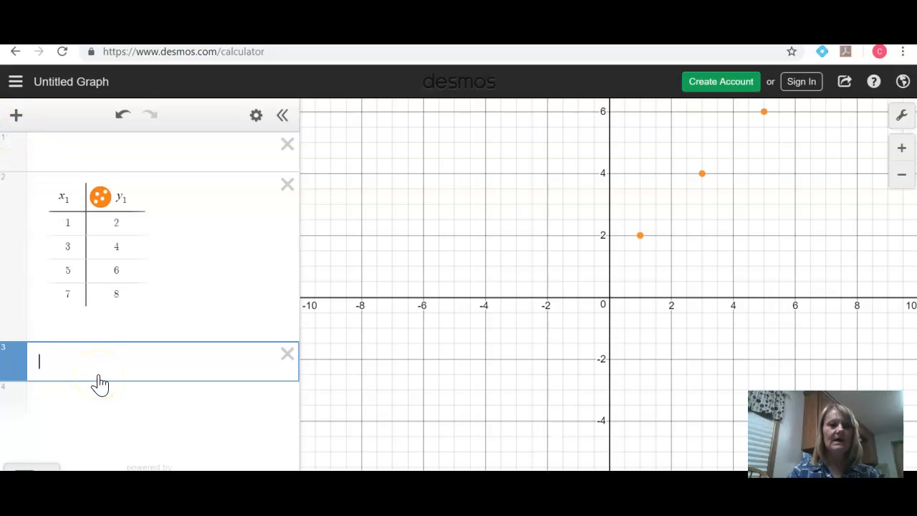
{"action": "key", "text": "BackSpace"}
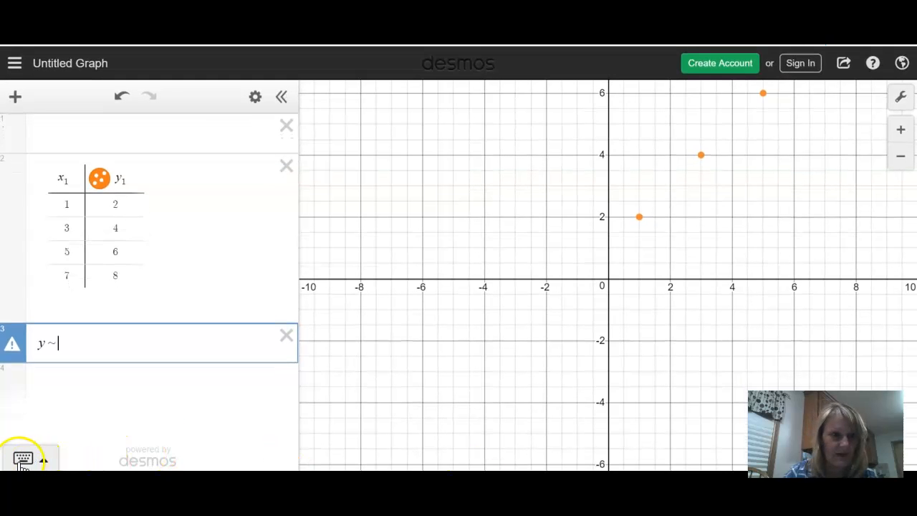
Insert another tilde from the on-screen keypad's statistics functions and remove the duplicate again
{"action": "left_click", "coordinate": [23, 459]}
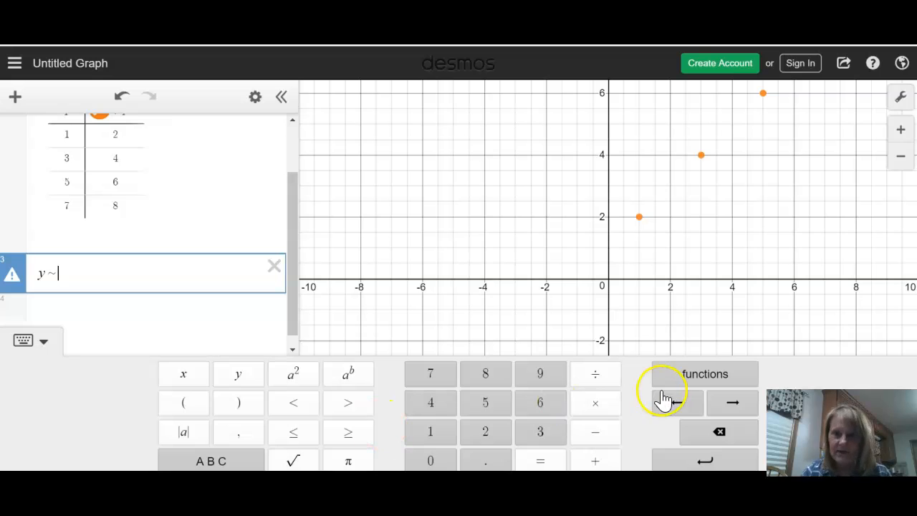
{"action": "left_click", "coordinate": [706, 376]}
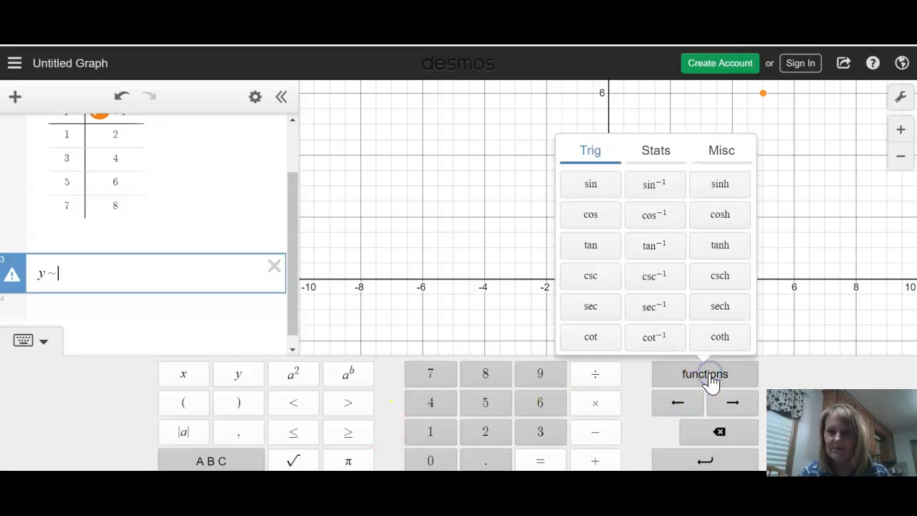
{"action": "left_click", "coordinate": [655, 152]}
{"action": "left_click", "coordinate": [722, 247]}
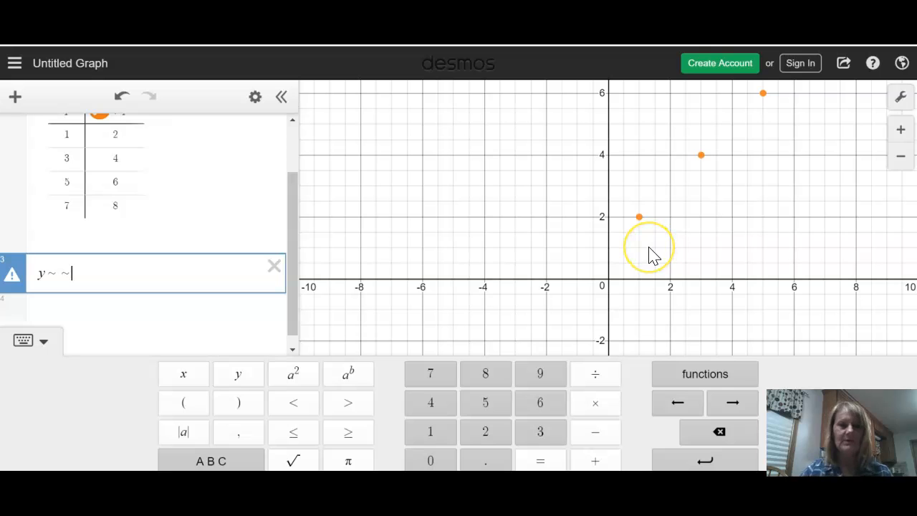
{"action": "left_click", "coordinate": [649, 248]}
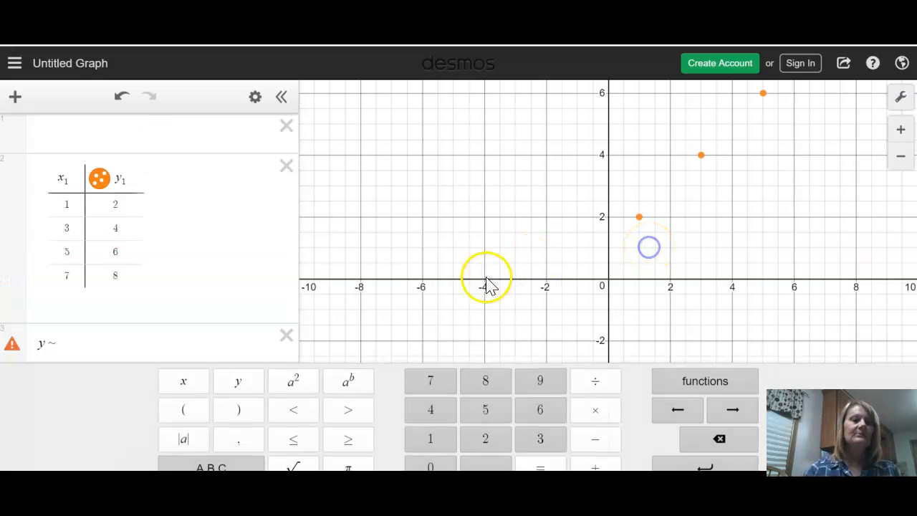
Complete the linear regression for the table's data as y₁ ~ mx₁ + b
{"action": "left_click", "coordinate": [46, 344]}
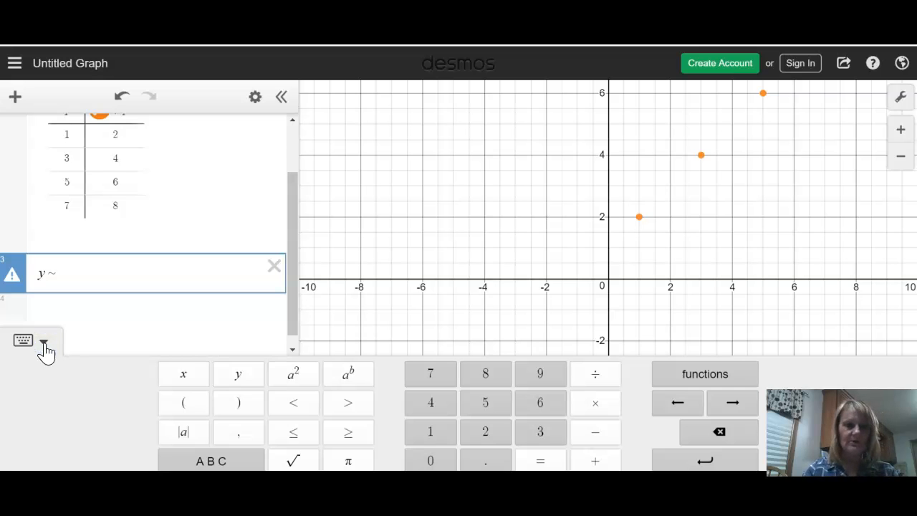
{"action": "type", "text": "1"}
{"action": "left_click", "coordinate": [68, 272]}
{"action": "type", "text": "mx"}
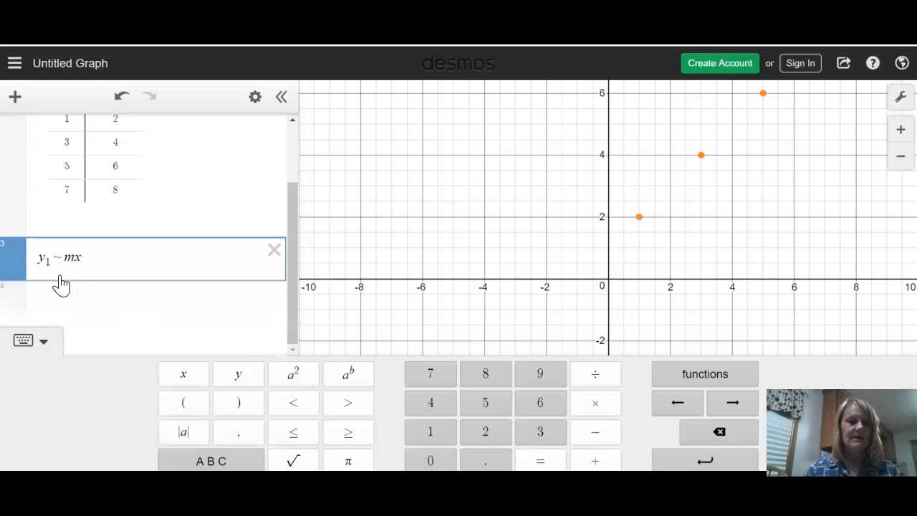
{"action": "type", "text": "1 + b"}
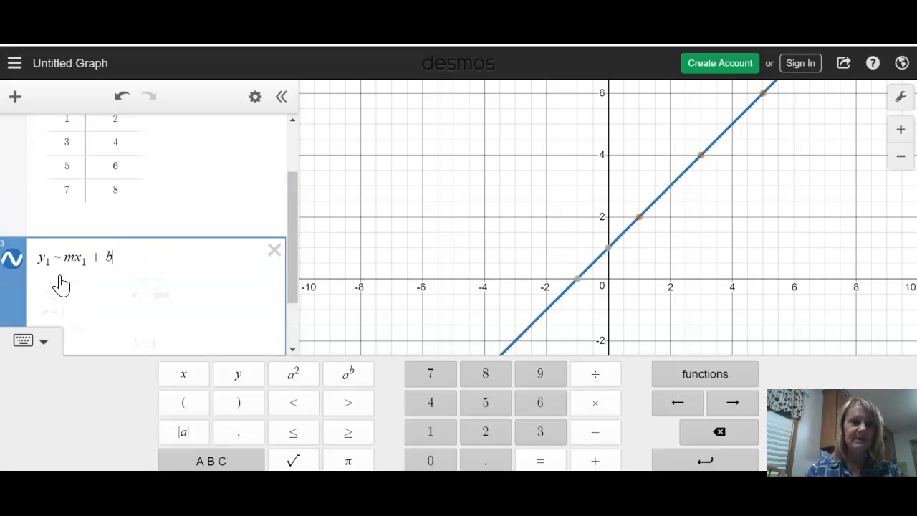
Examine the regression's statistics, residuals and the parameters m and b alongside the table
{"action": "left_click", "coordinate": [293, 233]}
{"action": "left_click_drag", "start_coordinate": [293, 232], "coordinate": [292, 279]}
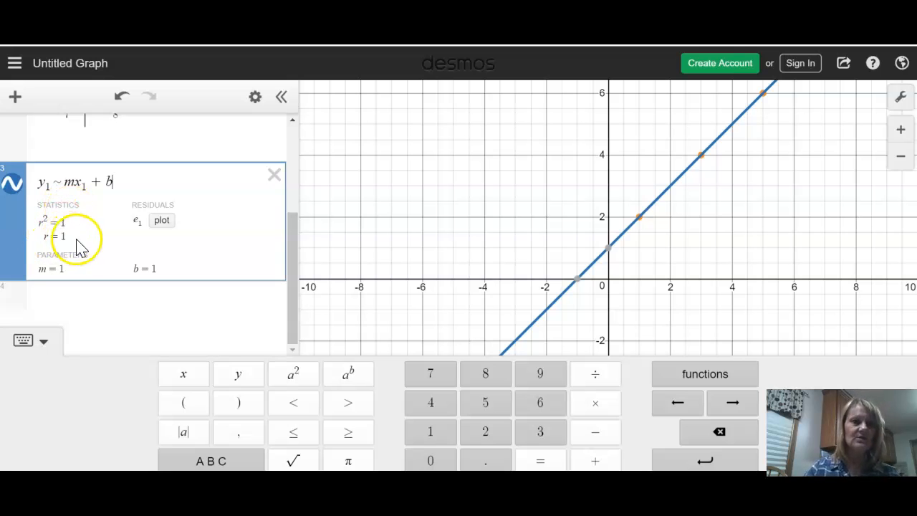
{"action": "left_click_drag", "start_coordinate": [297, 239], "coordinate": [295, 218]}
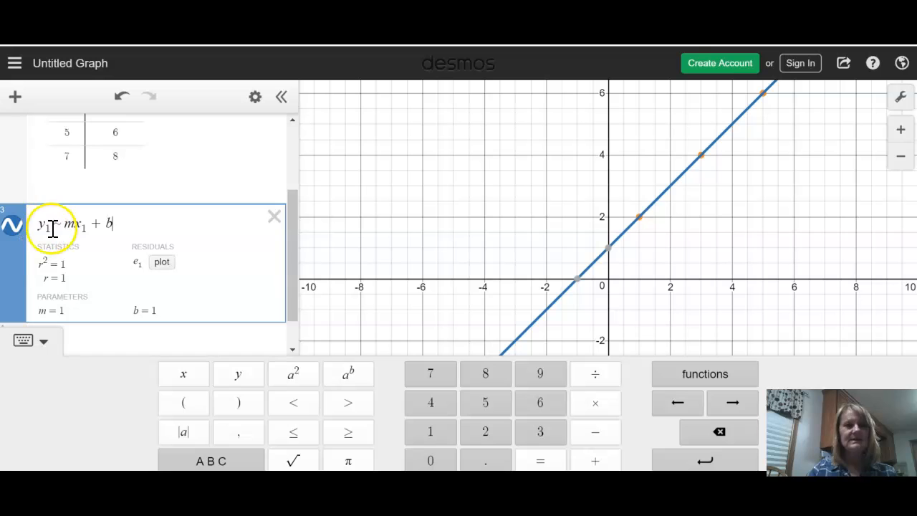
{"action": "left_click_drag", "start_coordinate": [295, 214], "coordinate": [292, 234]}
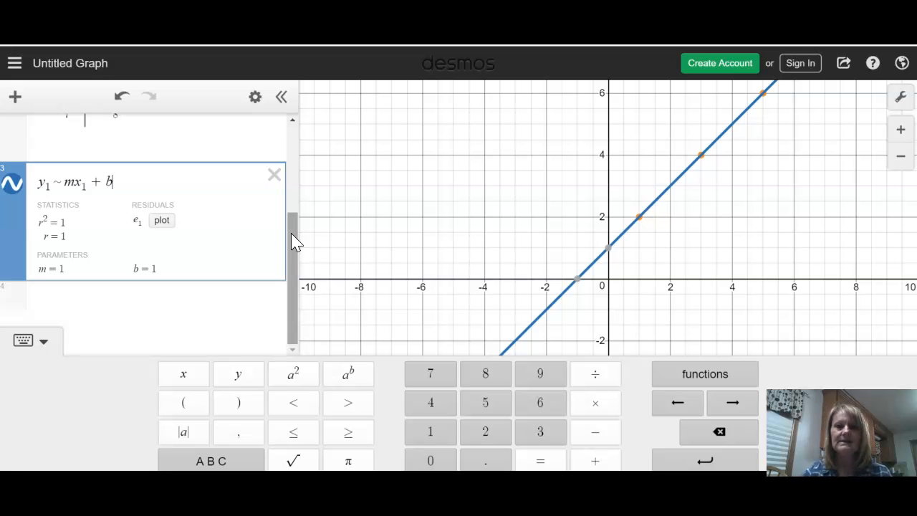
{"action": "left_click_drag", "start_coordinate": [291, 253], "coordinate": [287, 228]}
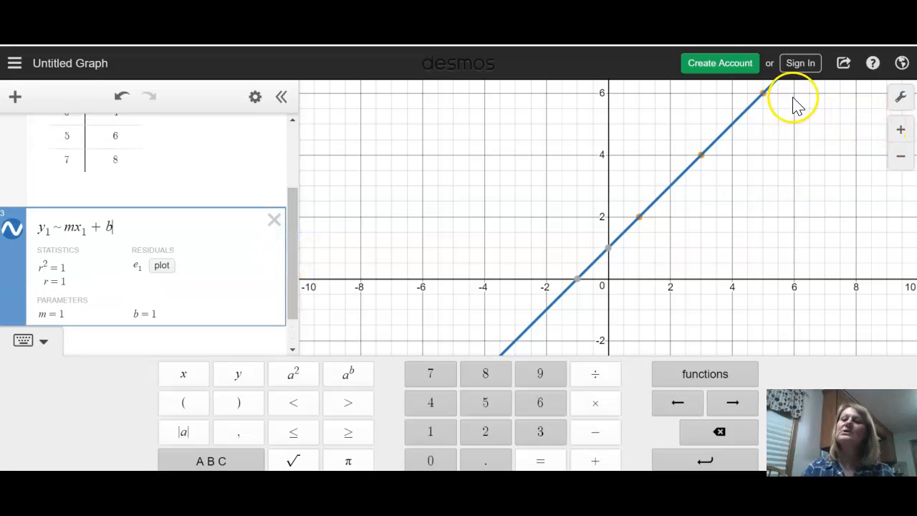
In the graph settings, switch Projector Mode on and off again, and hide and restore the grid
{"action": "left_click", "coordinate": [900, 100]}
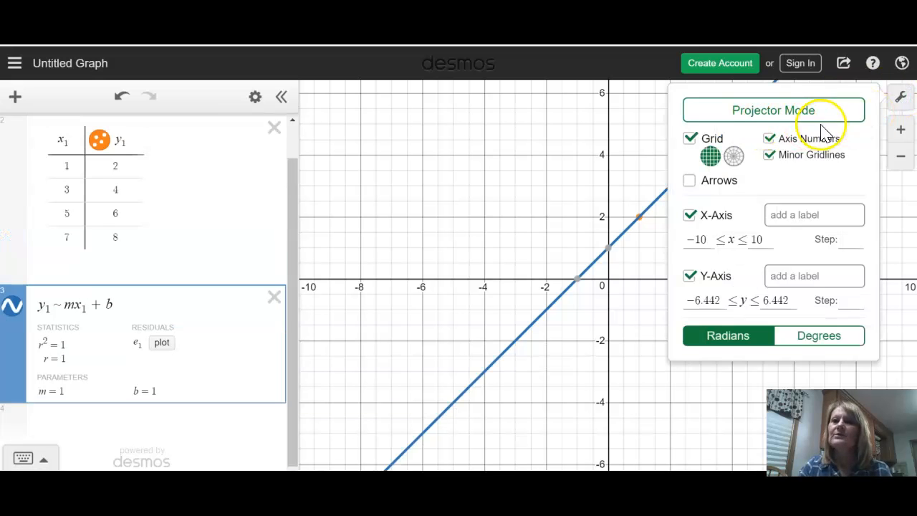
{"action": "left_click", "coordinate": [770, 114]}
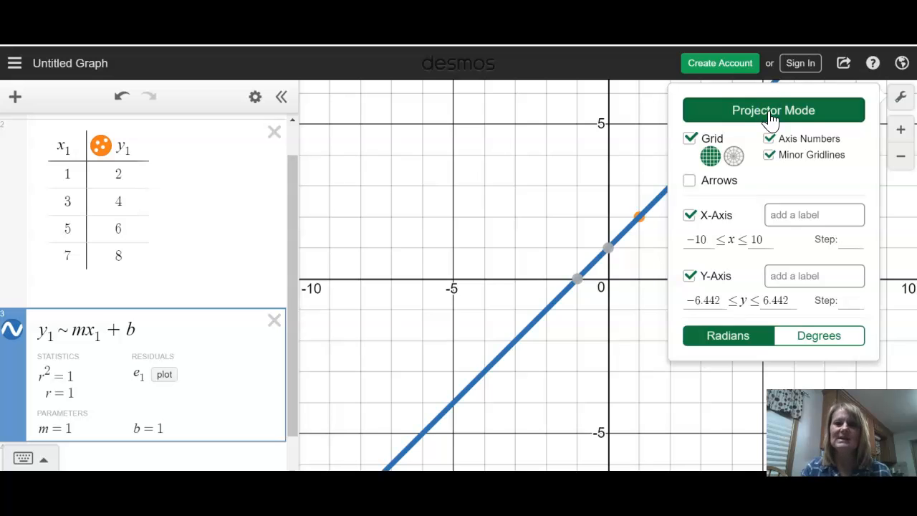
{"action": "left_click", "coordinate": [770, 115]}
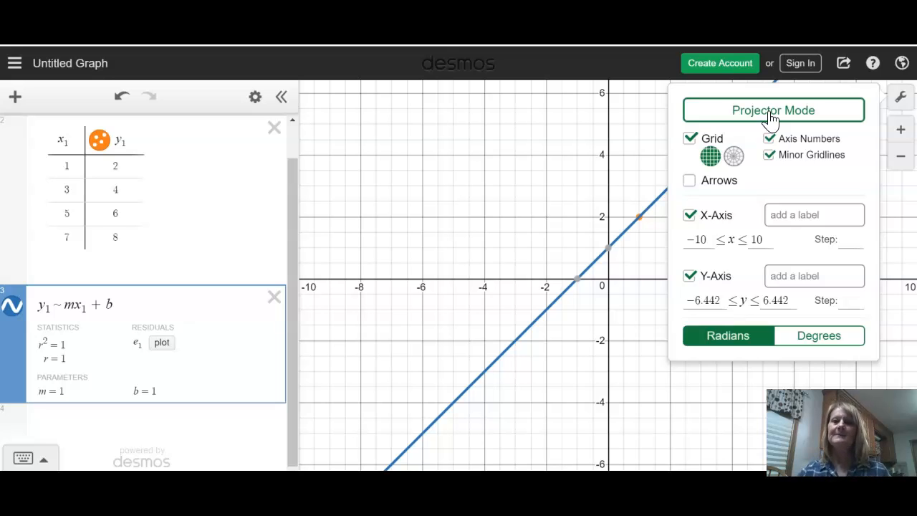
{"action": "left_click", "coordinate": [689, 141]}
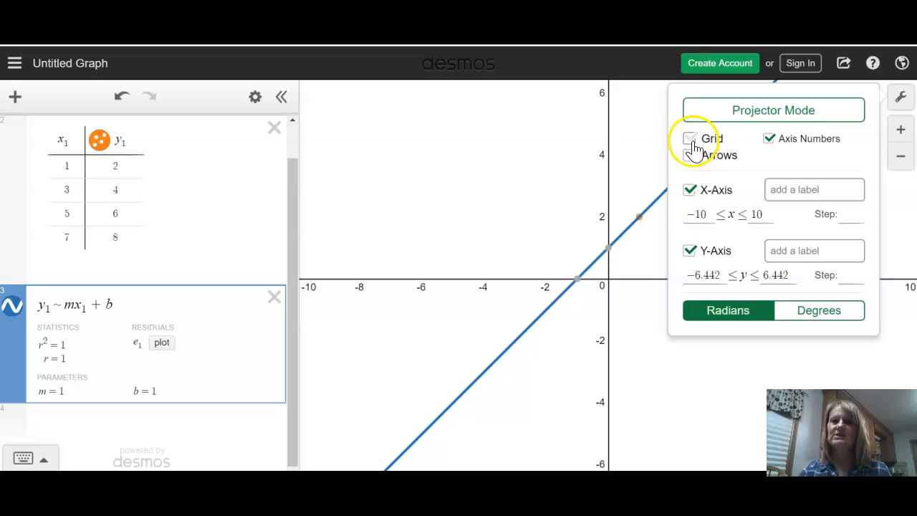
{"action": "left_click", "coordinate": [690, 140]}
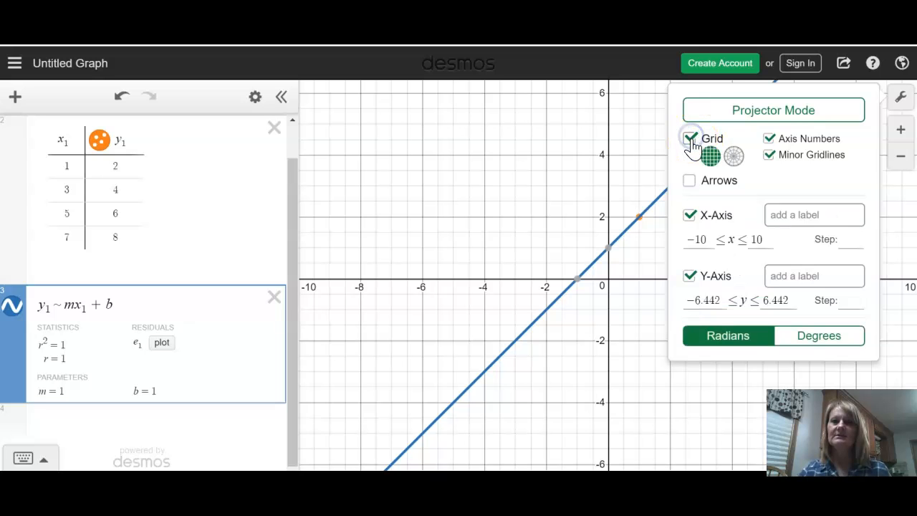
Hide and restore the axis numbers and the minor gridlines
{"action": "left_click", "coordinate": [769, 139]}
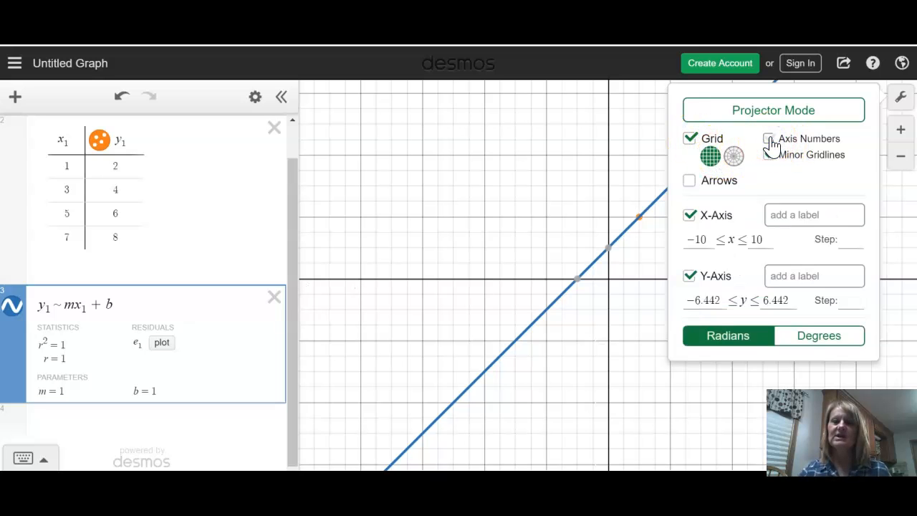
{"action": "left_click", "coordinate": [770, 140]}
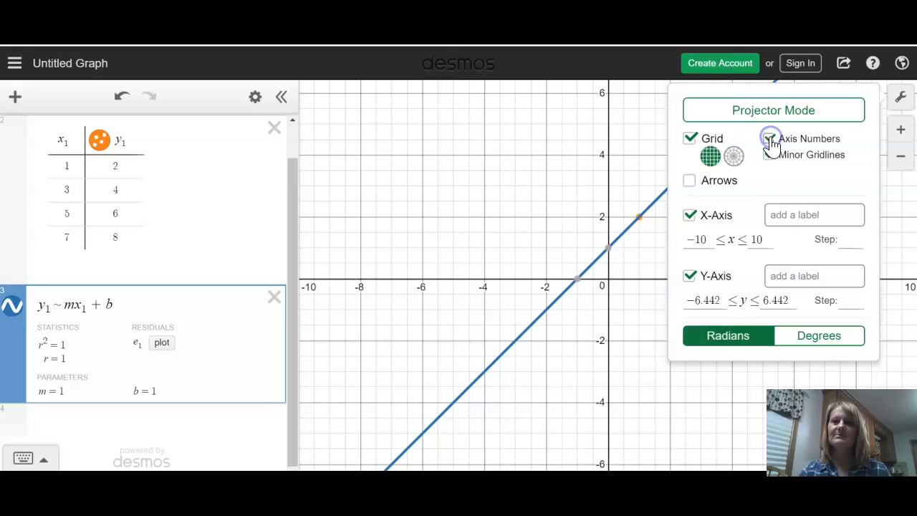
{"action": "left_click", "coordinate": [770, 159]}
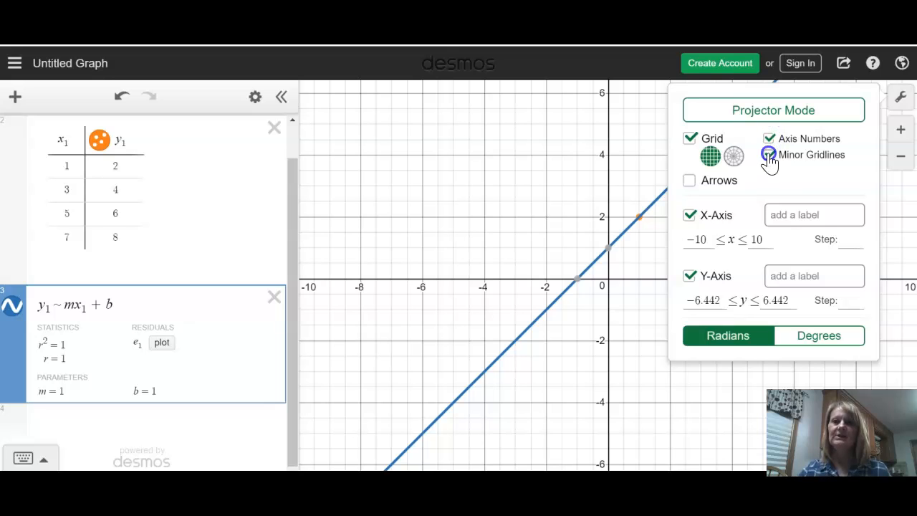
{"action": "left_click", "coordinate": [769, 157]}
Switch the axis arrows on and off again, and change the grid to polar and back to rectangular
{"action": "left_click", "coordinate": [690, 182]}
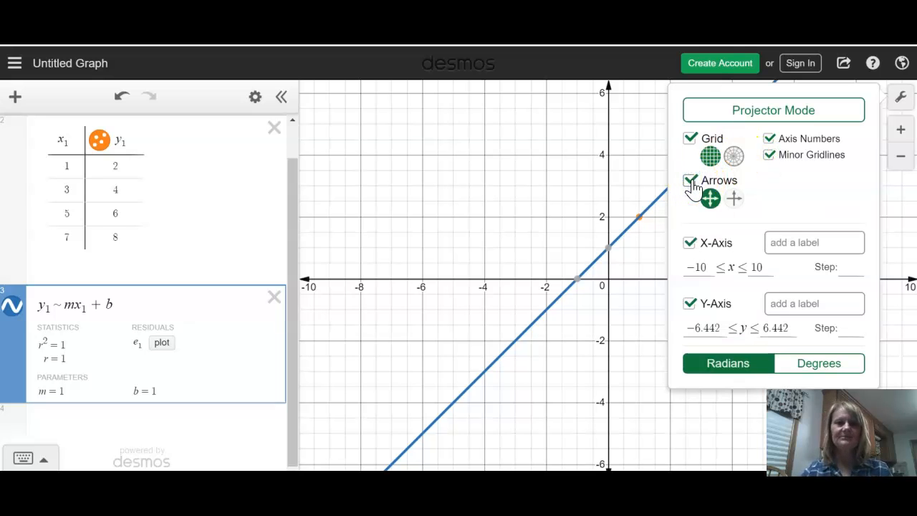
{"action": "left_click", "coordinate": [690, 182]}
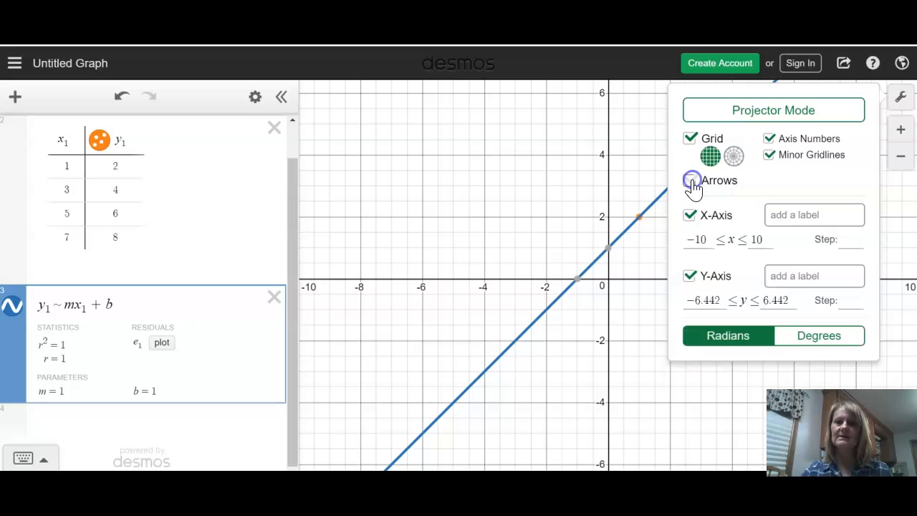
{"action": "left_click", "coordinate": [733, 155]}
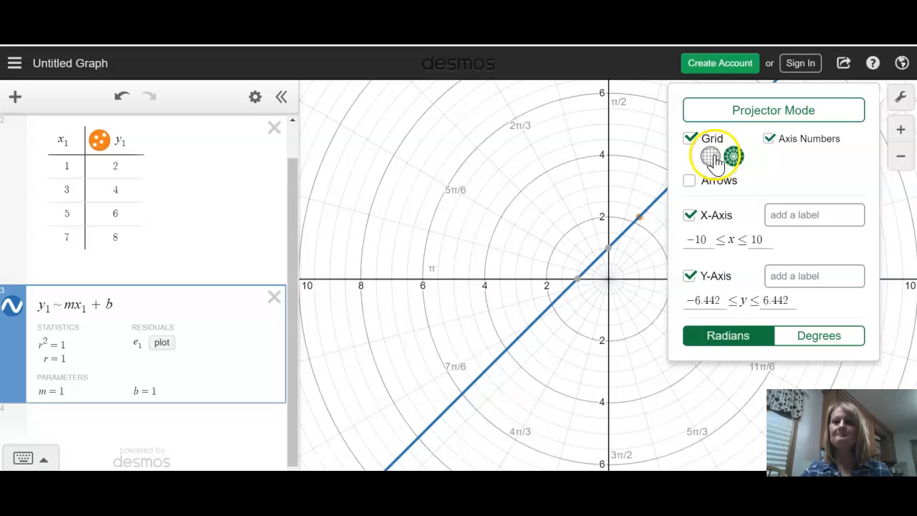
{"action": "left_click", "coordinate": [712, 158]}
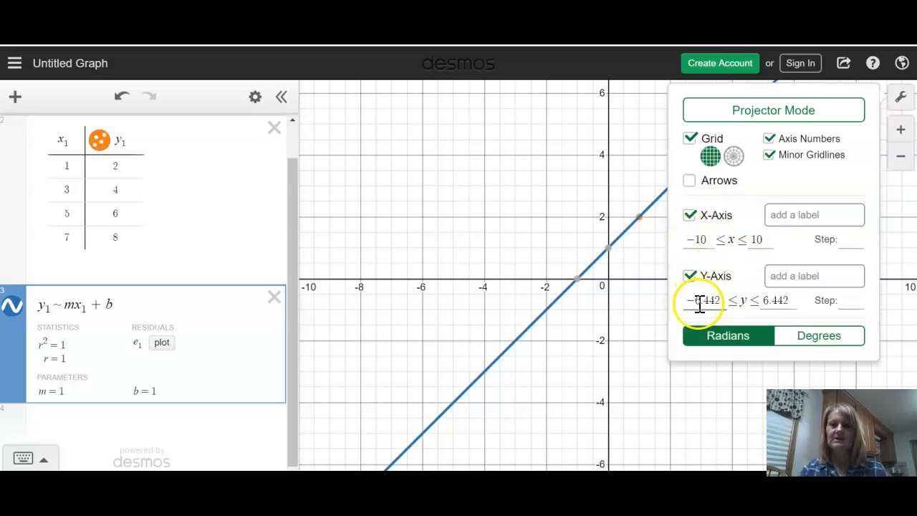
Label the x-axis Time and the y-axis Distance, and close the graph settings
{"action": "left_click", "coordinate": [800, 219]}
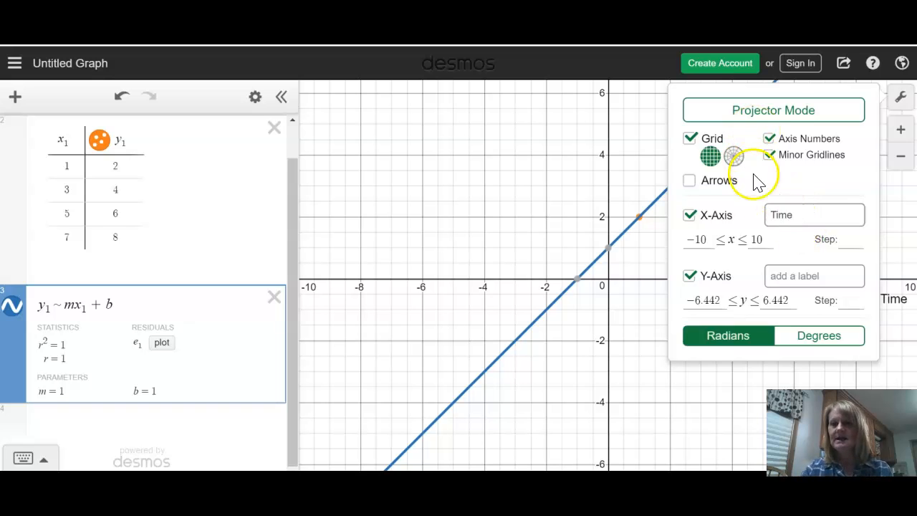
{"action": "left_click", "coordinate": [795, 280]}
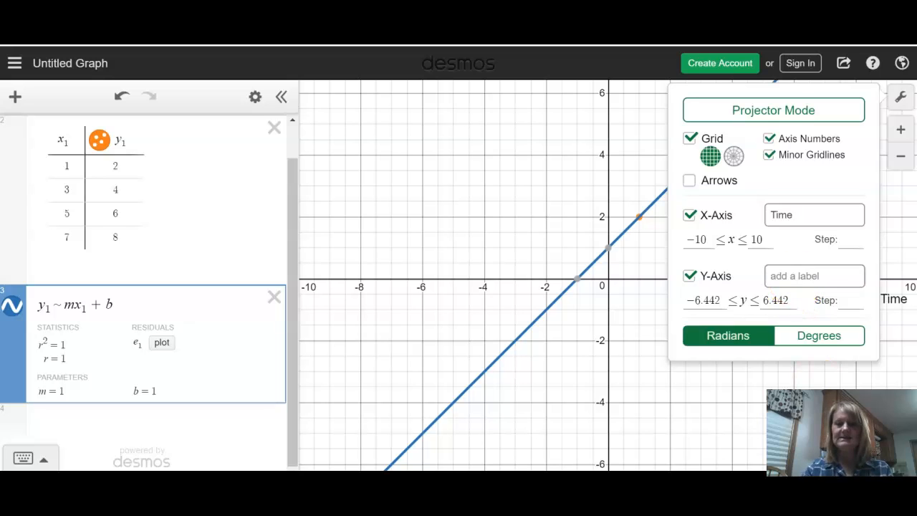
{"action": "left_click", "coordinate": [786, 277]}
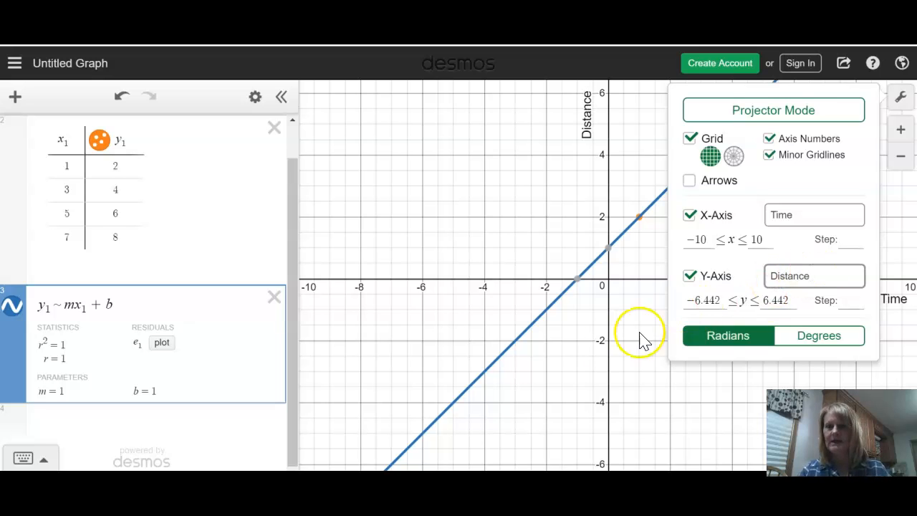
{"action": "left_click", "coordinate": [556, 350]}
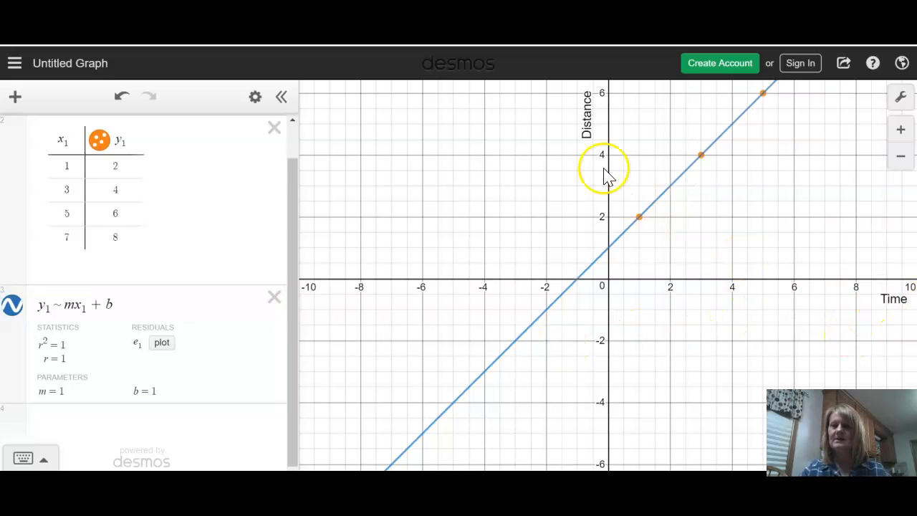
Explore the regression line and data points by panning and zooming the graph in and out, and restore the default view
{"action": "left_click_drag", "start_coordinate": [611, 293], "coordinate": [391, 335]}
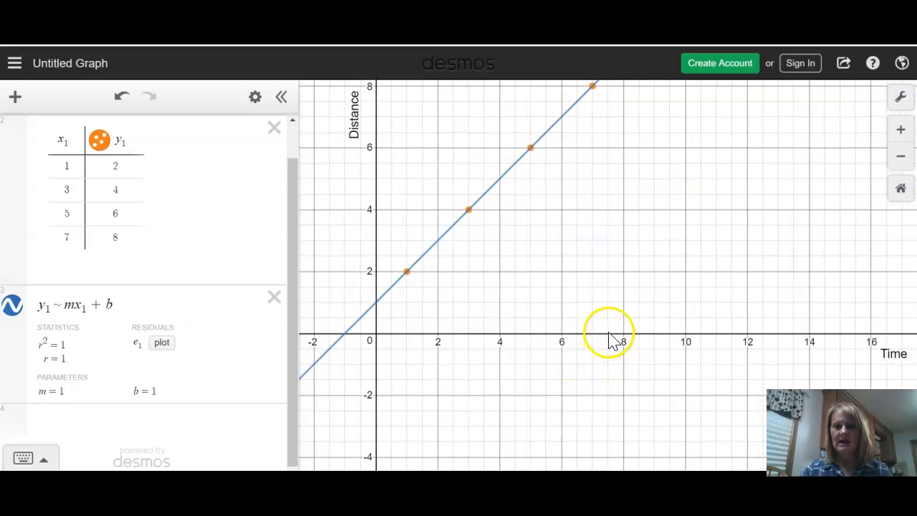
{"action": "left_click_drag", "start_coordinate": [609, 336], "coordinate": [661, 331]}
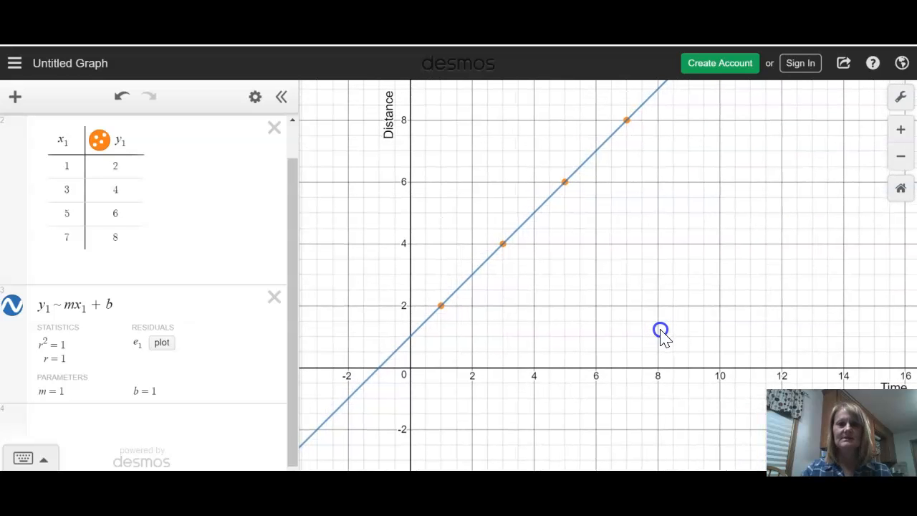
{"action": "left_click", "coordinate": [902, 131]}
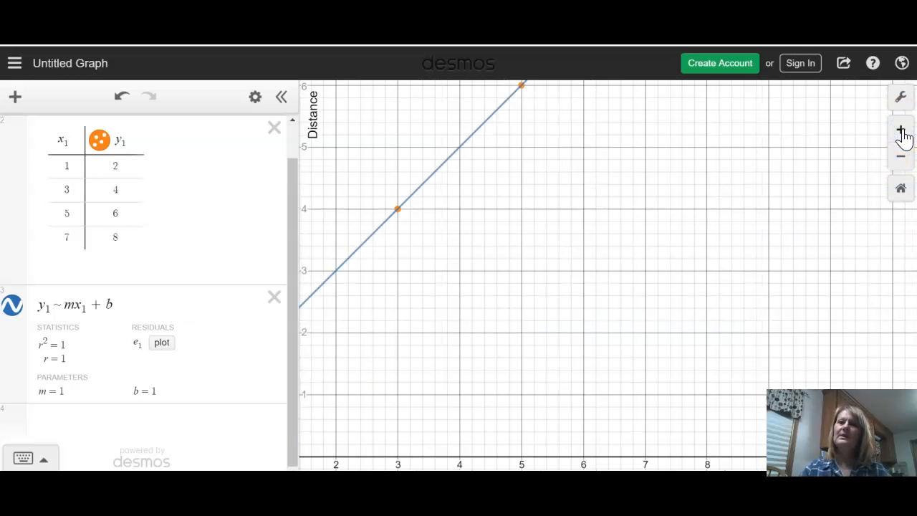
{"action": "left_click", "coordinate": [902, 159]}
{"action": "left_click", "coordinate": [903, 159]}
{"action": "left_click", "coordinate": [902, 159]}
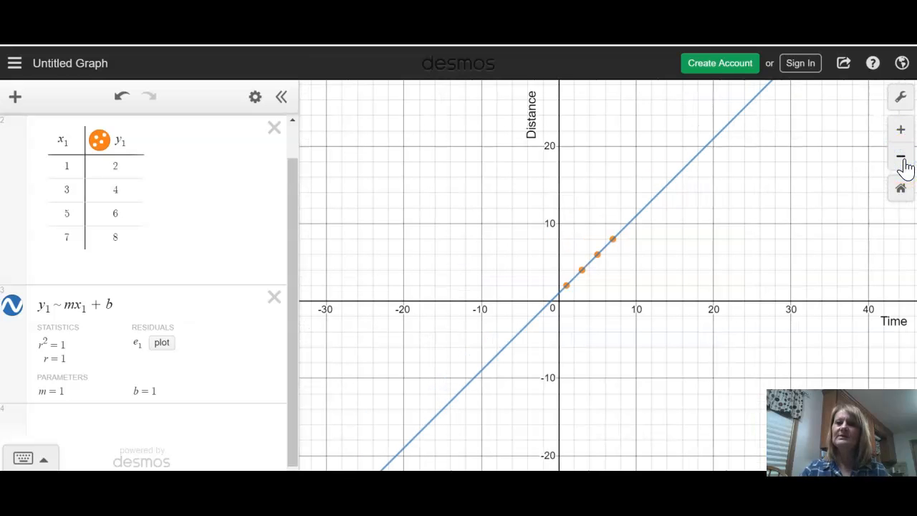
{"action": "left_click", "coordinate": [904, 162]}
{"action": "left_click_drag", "start_coordinate": [802, 184], "coordinate": [656, 248]}
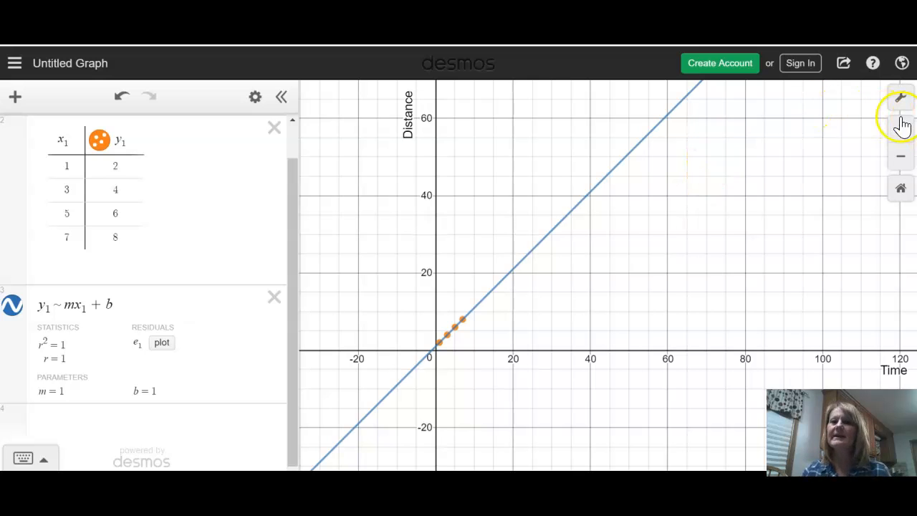
{"action": "left_click", "coordinate": [901, 130]}
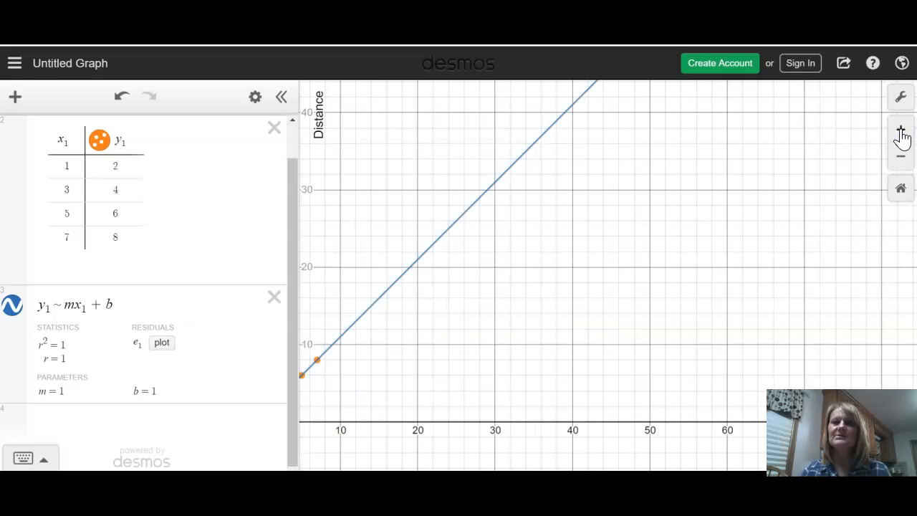
{"action": "left_click", "coordinate": [899, 192]}
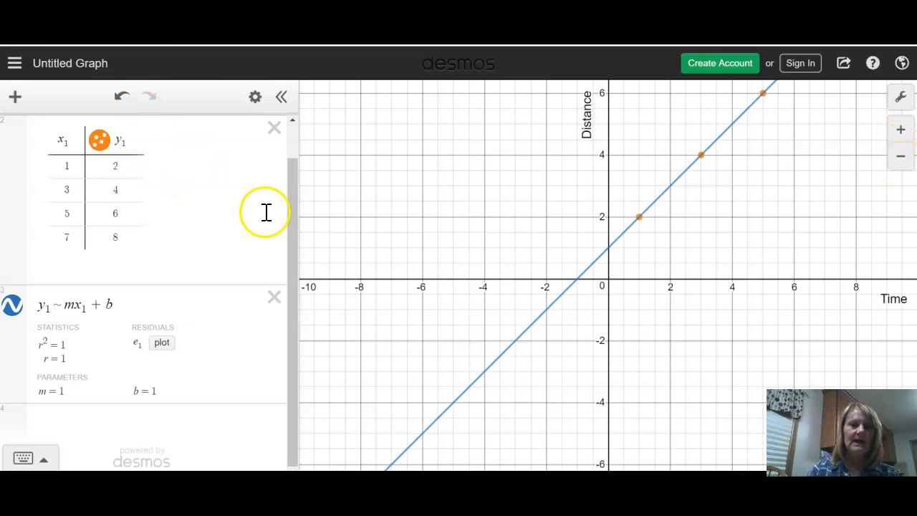
Examine the on-screen keypad's keys and its statistics and trigonometric functions
{"action": "left_click_drag", "start_coordinate": [291, 199], "coordinate": [289, 245]}
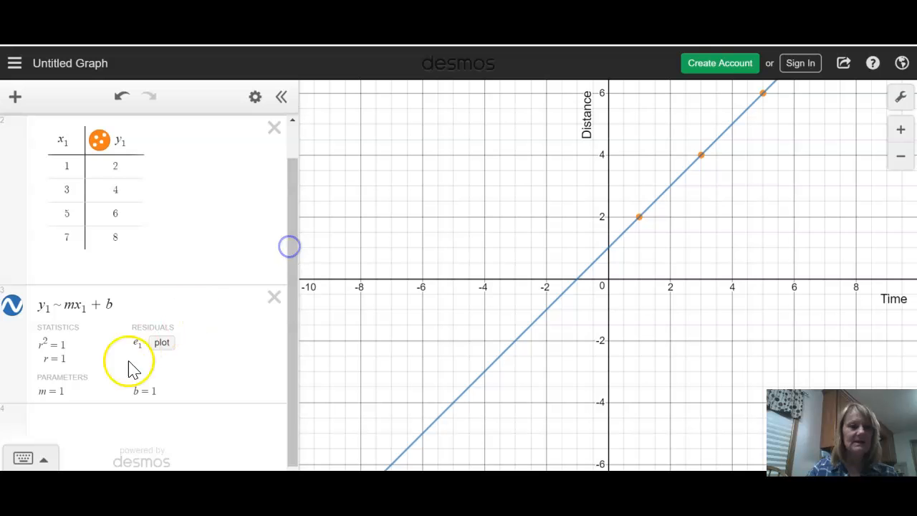
{"action": "left_click", "coordinate": [24, 459]}
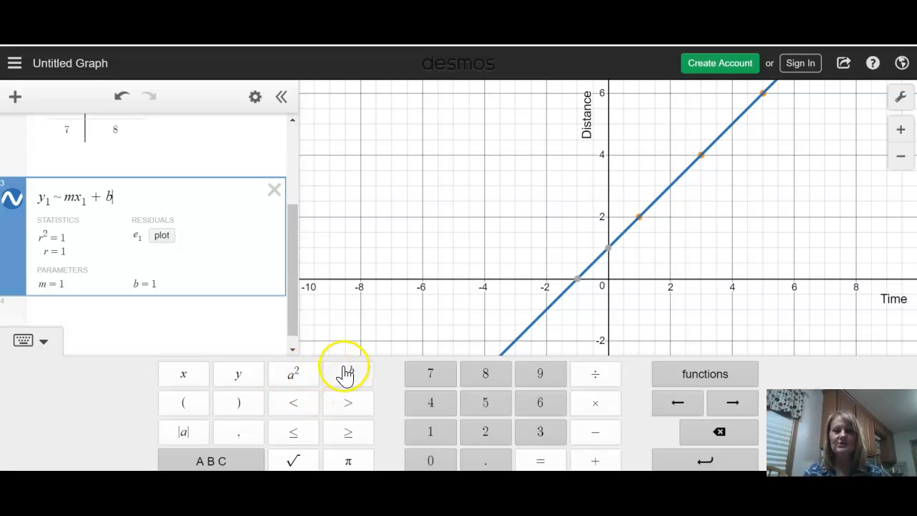
{"action": "left_click", "coordinate": [299, 379]}
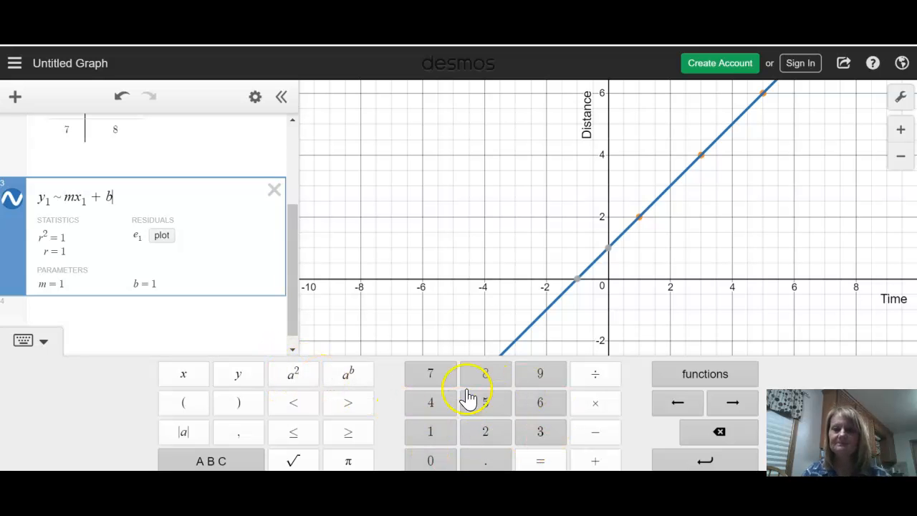
{"action": "left_click", "coordinate": [716, 380]}
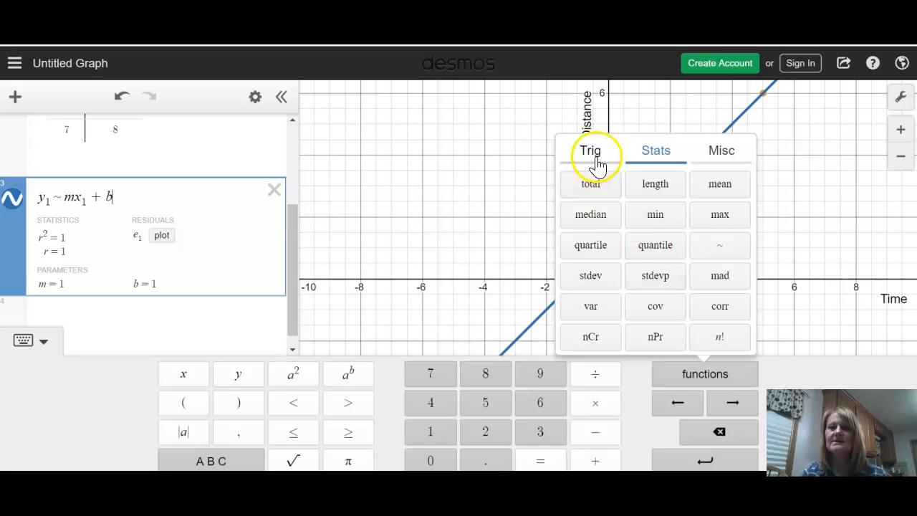
{"action": "left_click", "coordinate": [594, 154]}
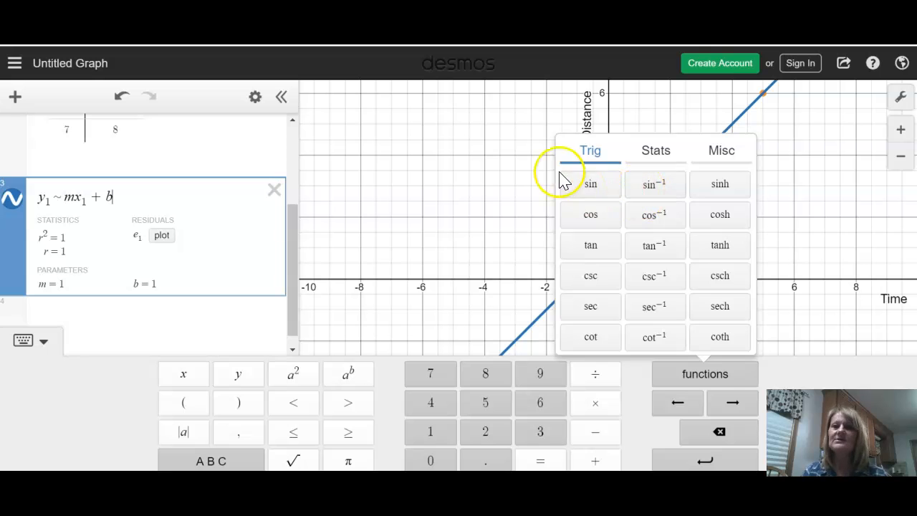
{"action": "left_click_drag", "start_coordinate": [291, 240], "coordinate": [293, 284]}
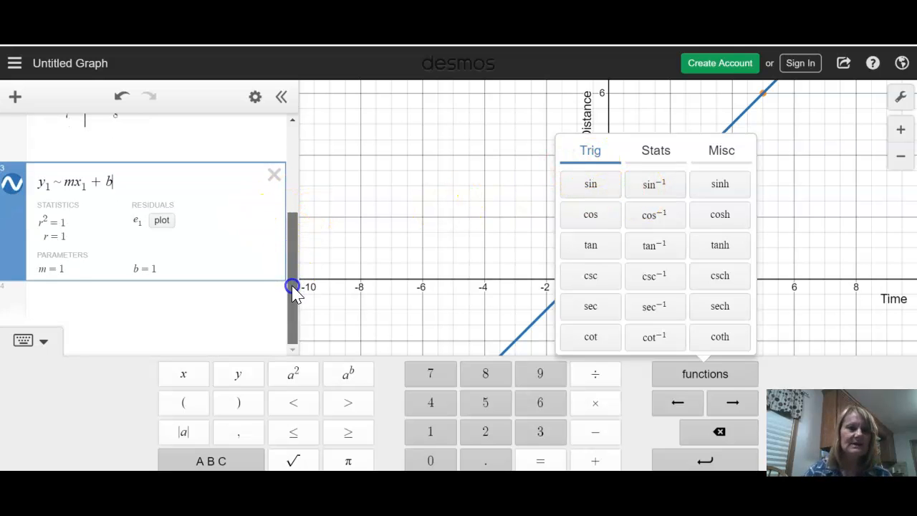
Add a new expression y = sin(x), inserting the sine from the keypad's trigonometric functions
{"action": "left_click", "coordinate": [15, 97]}
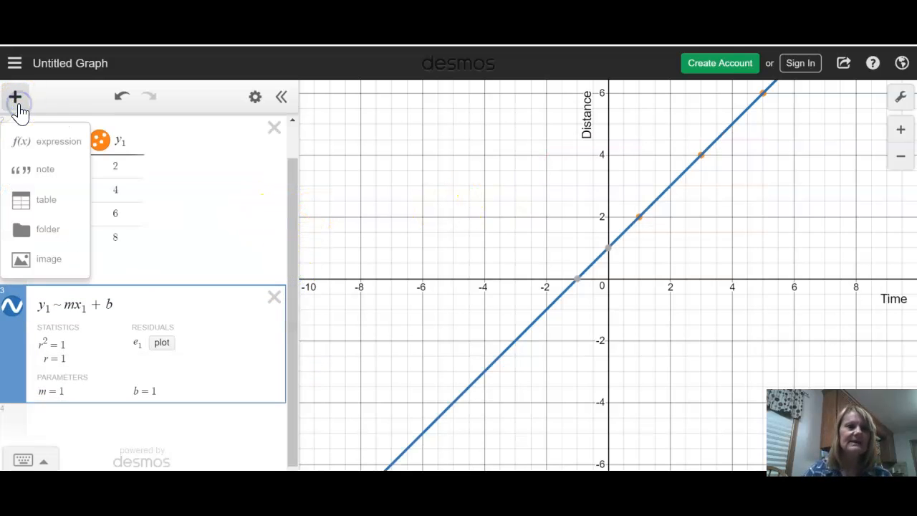
{"action": "left_click", "coordinate": [57, 143]}
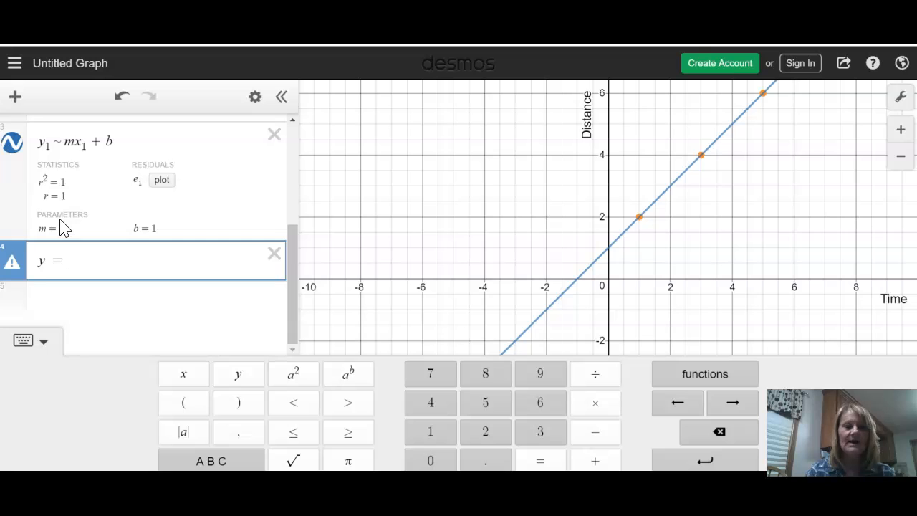
{"action": "left_click", "coordinate": [710, 373]}
{"action": "left_click", "coordinate": [596, 181]}
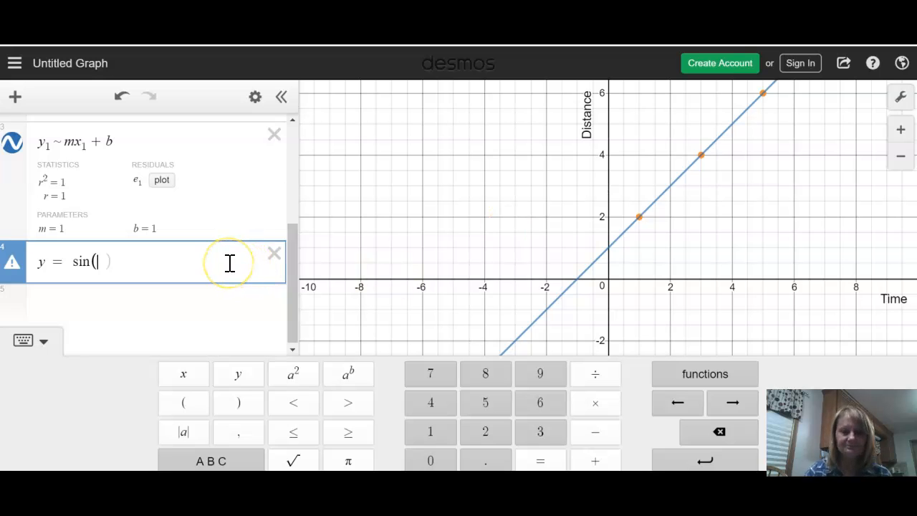
{"action": "type", "text": "x"}
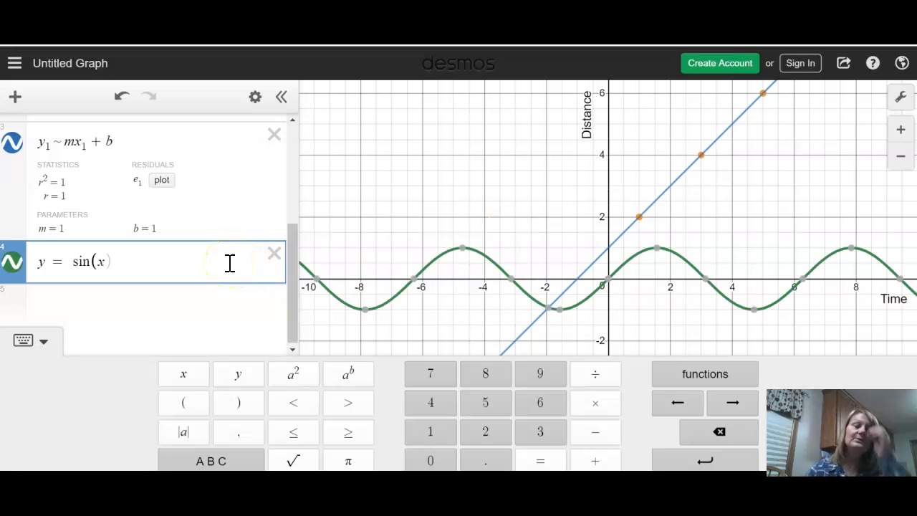
Add another expression below it with the equation y = sin x
{"action": "left_click", "coordinate": [13, 96]}
{"action": "left_click", "coordinate": [33, 152]}
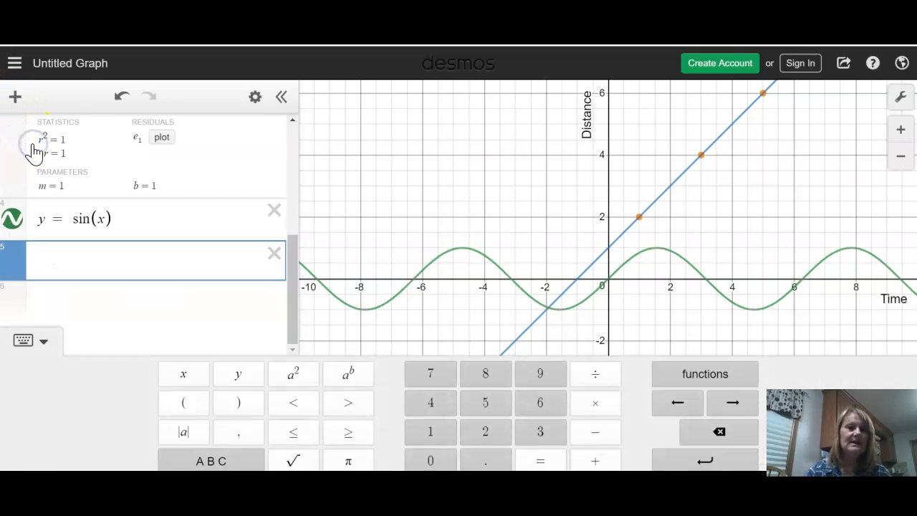
{"action": "type", "text": "y = sin x"}
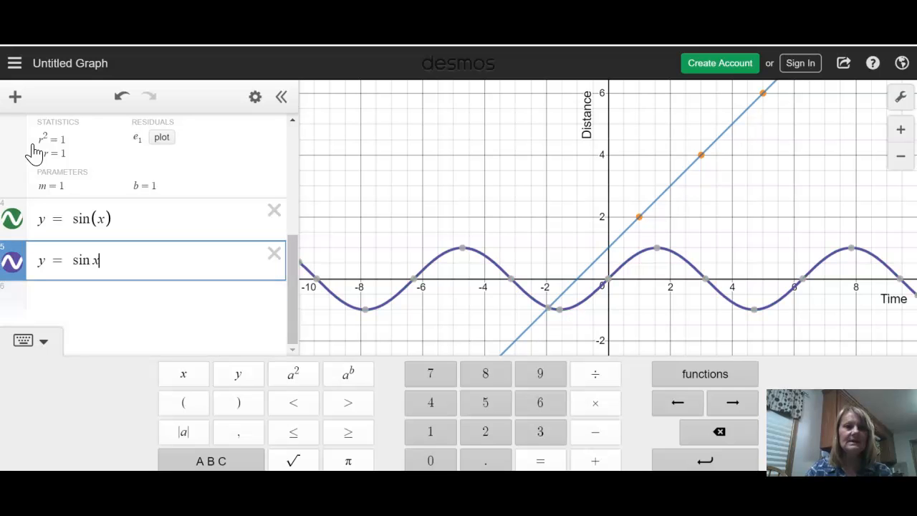
{"action": "key", "text": "Return"}
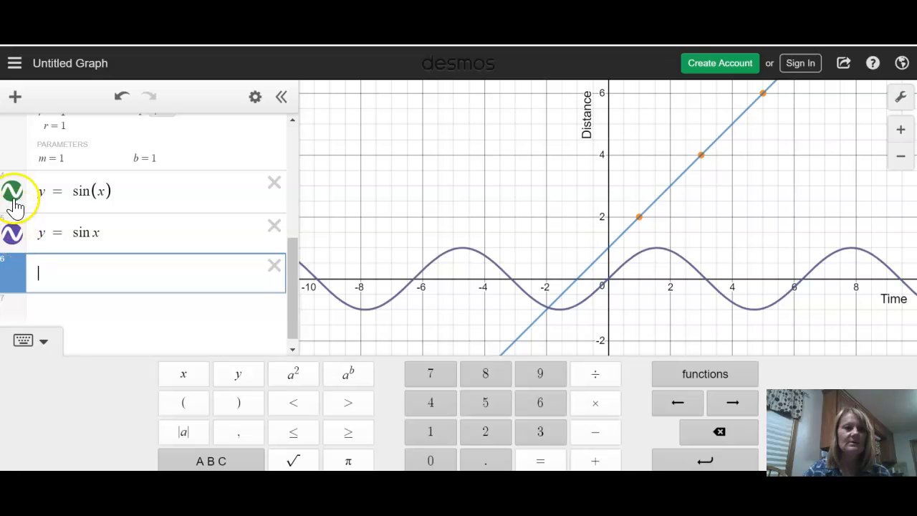
Re-enter the x in y = sin(x) and change the duplicate sine equation below it to y = cos x
{"action": "left_click", "coordinate": [92, 231]}
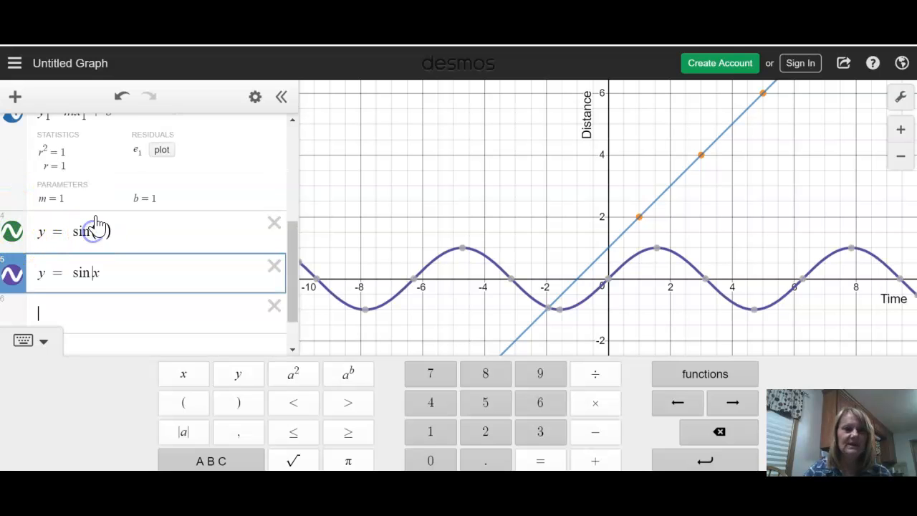
{"action": "key", "text": "BackSpace"}
{"action": "left_click", "coordinate": [97, 225]}
{"action": "key", "text": "BackSpace"}
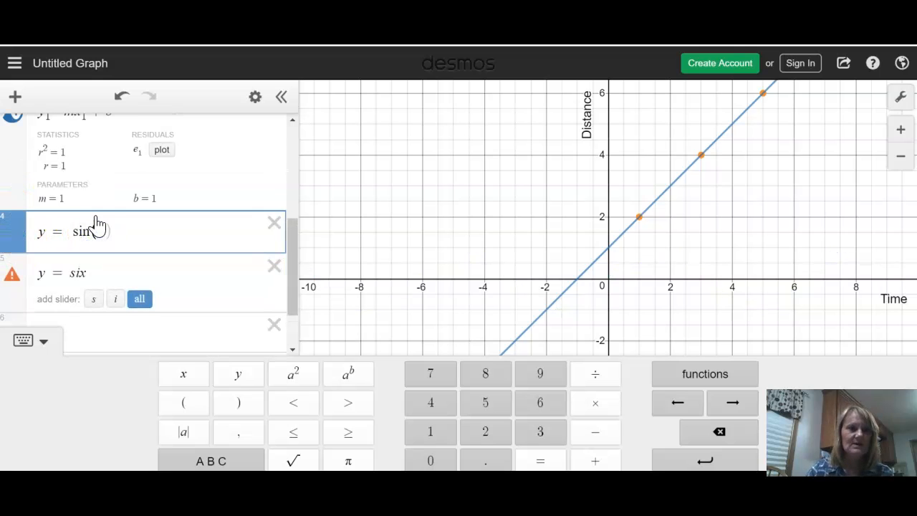
{"action": "type", "text": "x"}
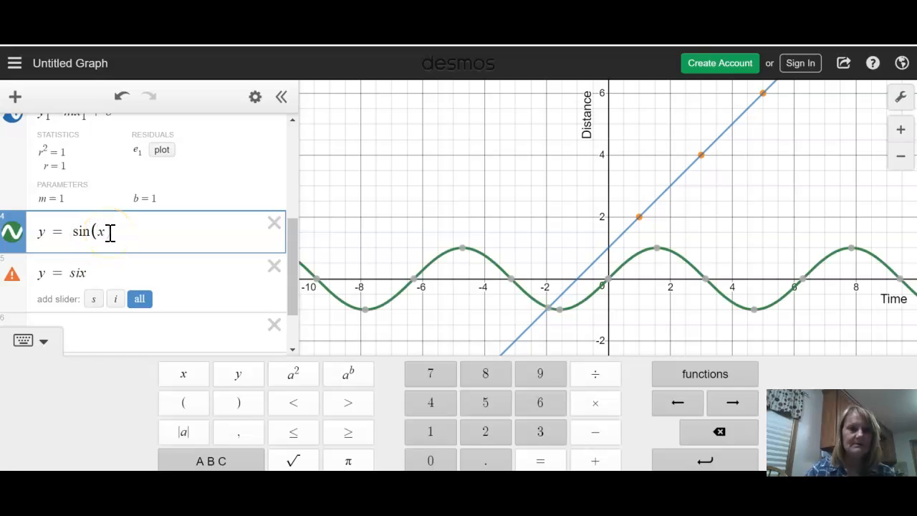
{"action": "left_click", "coordinate": [86, 276]}
{"action": "key", "text": "BackSpace"}
{"action": "key", "text": "BackSpace"}
{"action": "key", "text": "BackSpace"}
{"action": "type", "text": "cos x"}
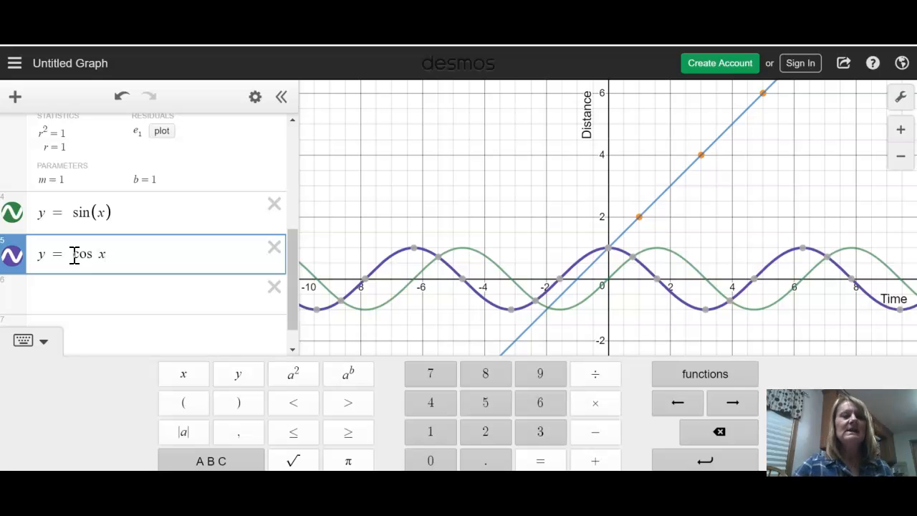
Examine the keypad's trigonometric, statistics and miscellaneous function lists
{"action": "left_click", "coordinate": [680, 374]}
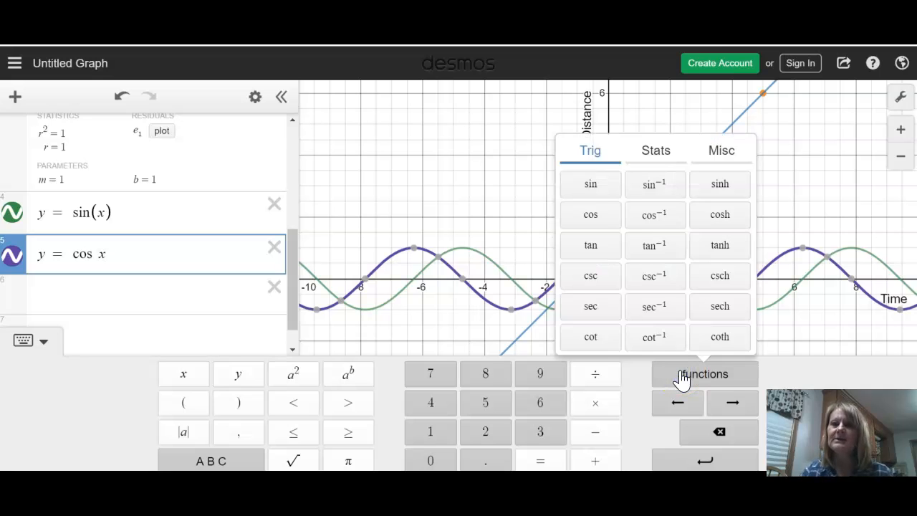
{"action": "left_click", "coordinate": [666, 151]}
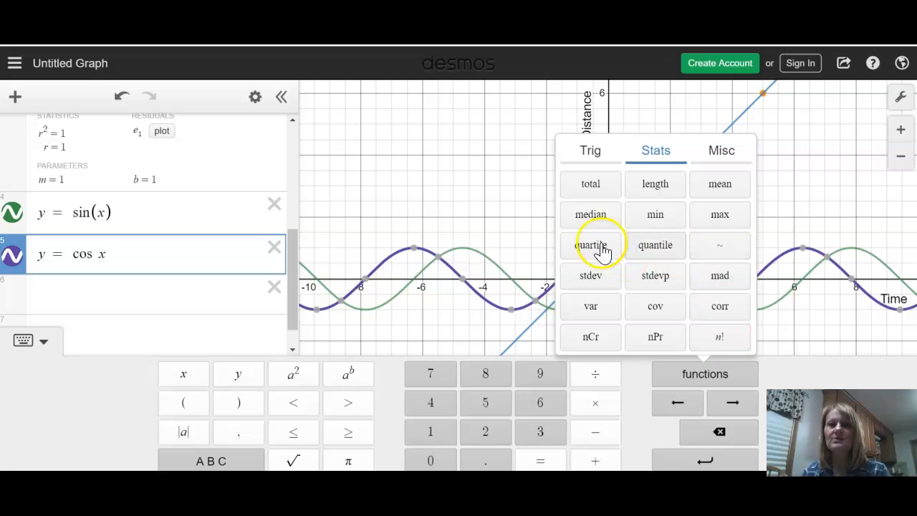
{"action": "left_click", "coordinate": [713, 159]}
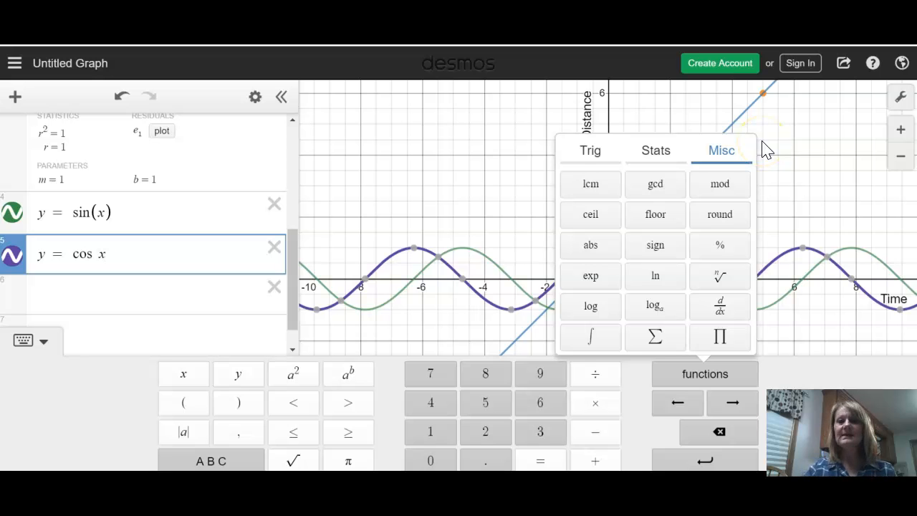
{"action": "left_click", "coordinate": [475, 166]}
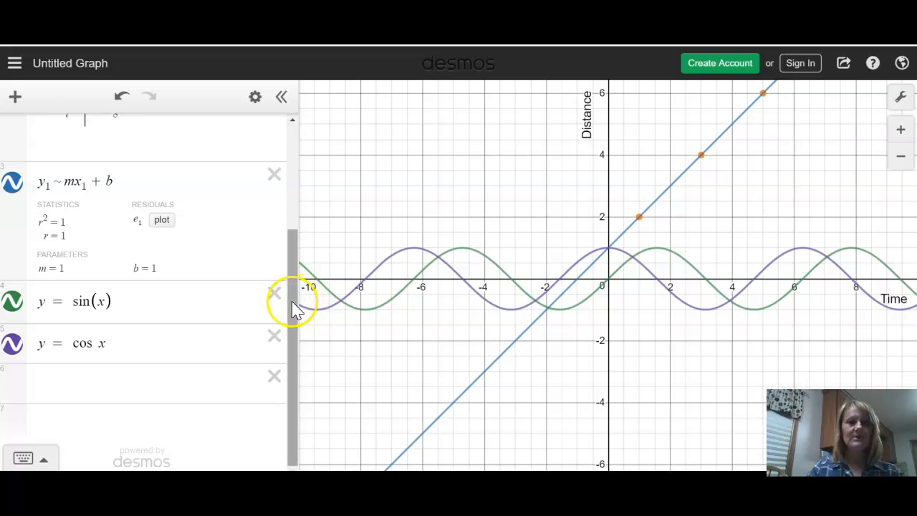
Delete the regression equation, the sine and cosine equations, and the table of points
{"action": "left_click_drag", "start_coordinate": [292, 301], "coordinate": [295, 342]}
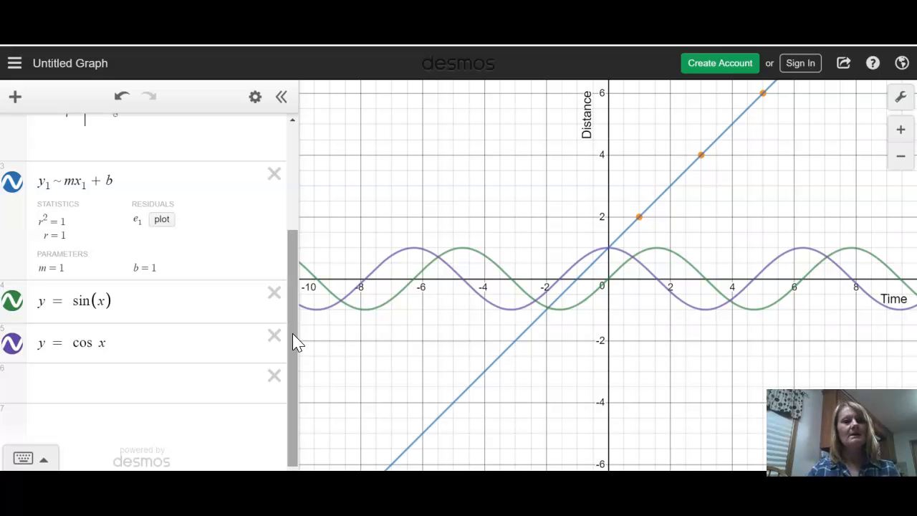
{"action": "left_click", "coordinate": [273, 174]}
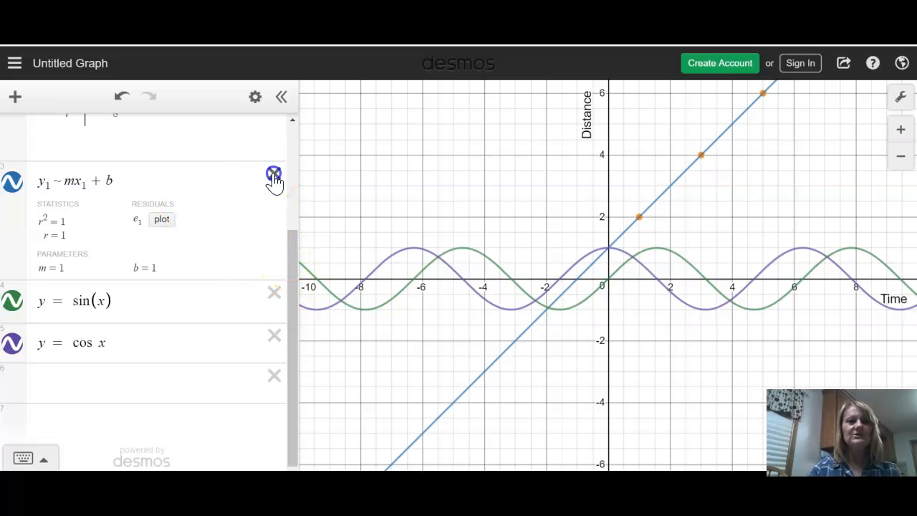
{"action": "left_click", "coordinate": [275, 293]}
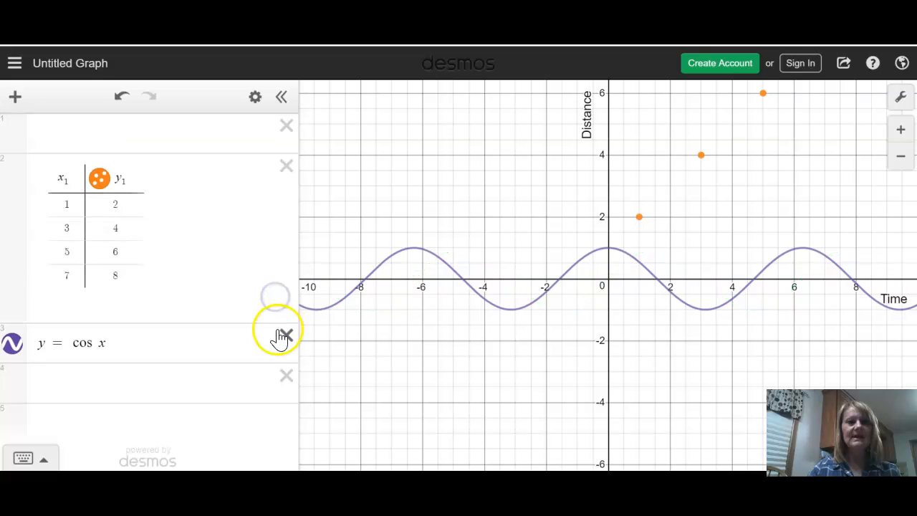
{"action": "left_click", "coordinate": [286, 336]}
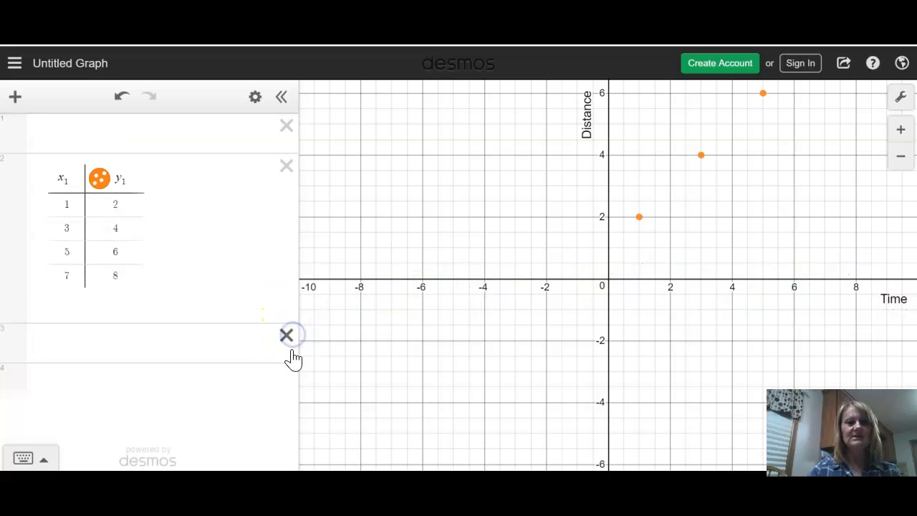
{"action": "left_click", "coordinate": [285, 169]}
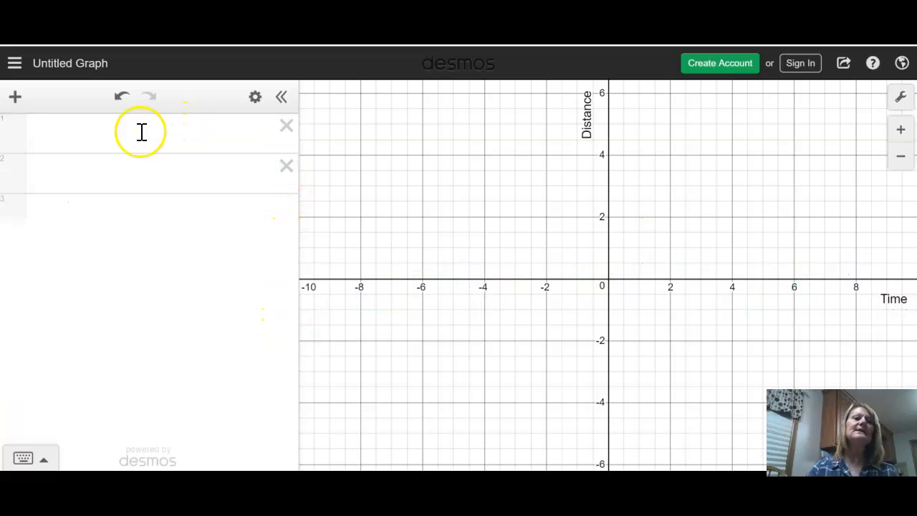
Enter the equation y = x in the first expression line
{"action": "left_click", "coordinate": [141, 131]}
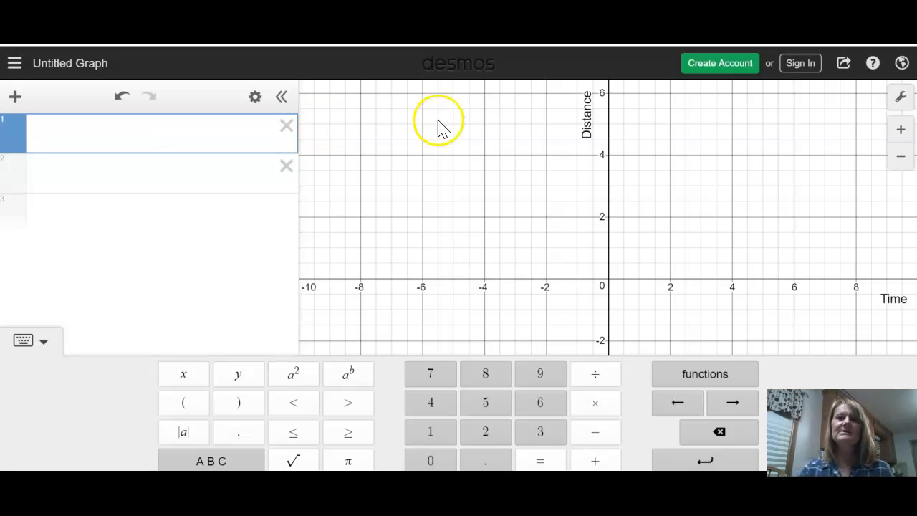
{"action": "left_click", "coordinate": [503, 205]}
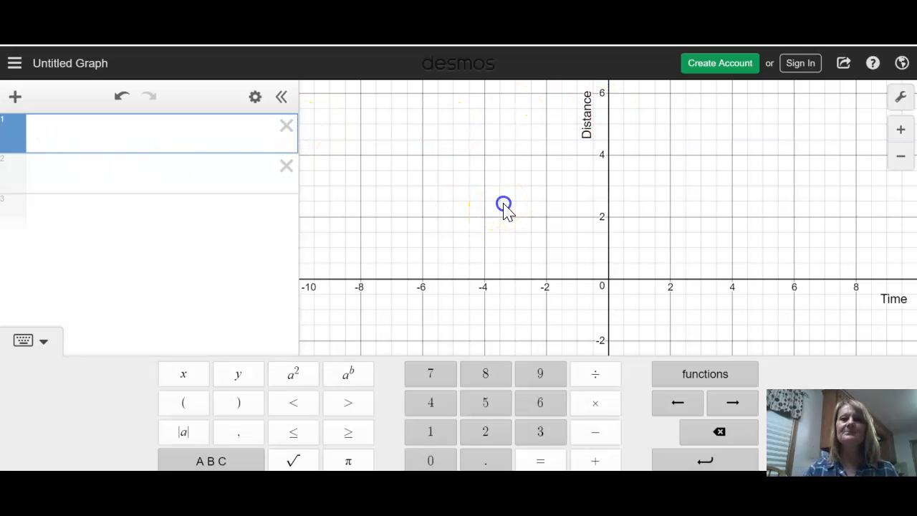
{"action": "left_click_drag", "start_coordinate": [503, 205], "coordinate": [452, 206]}
{"action": "left_click", "coordinate": [144, 135]}
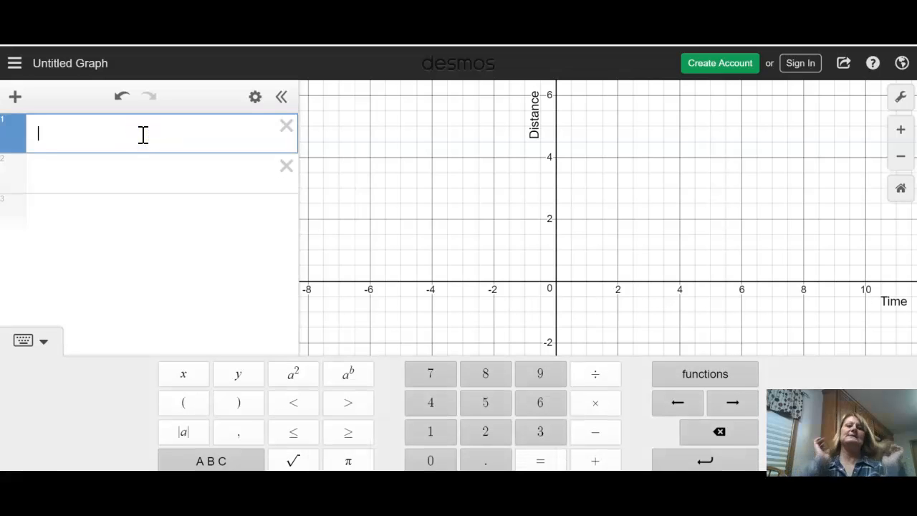
Add the equations y = 2x and y = 3x on the lines below y = x
{"action": "left_click", "coordinate": [59, 187]}
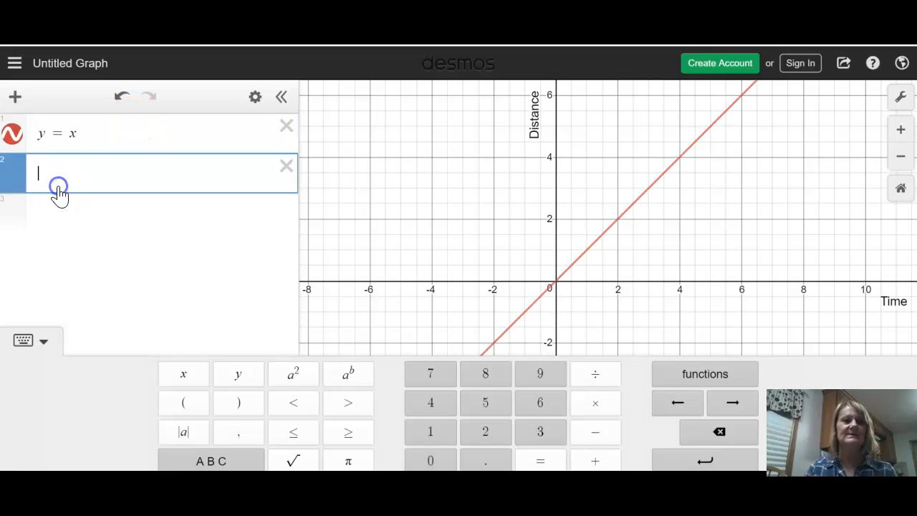
{"action": "type", "text": "y = 2x"}
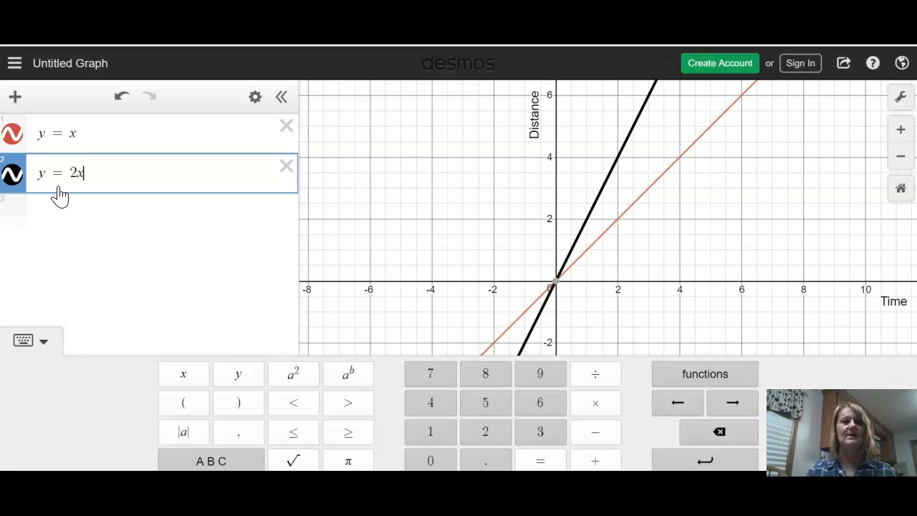
{"action": "key", "text": "Return"}
{"action": "type", "text": "y = 3x"}
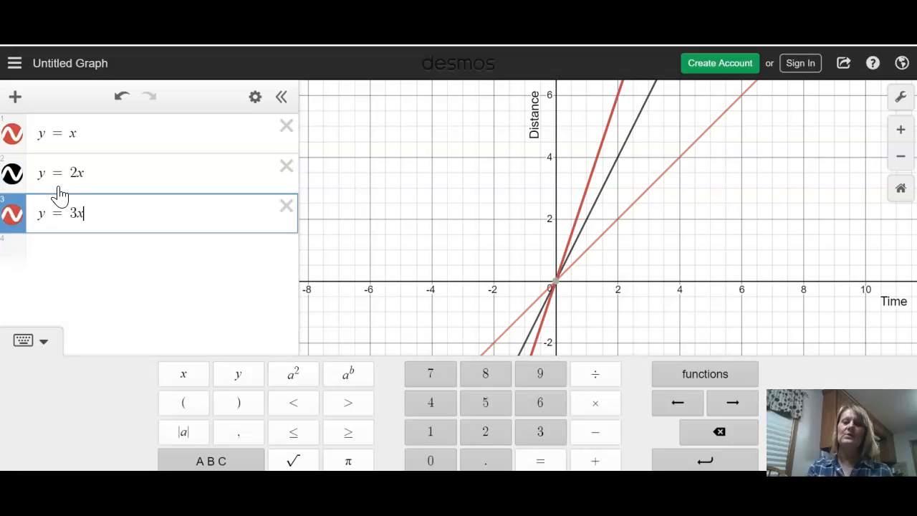
{"action": "key", "text": "Return"}
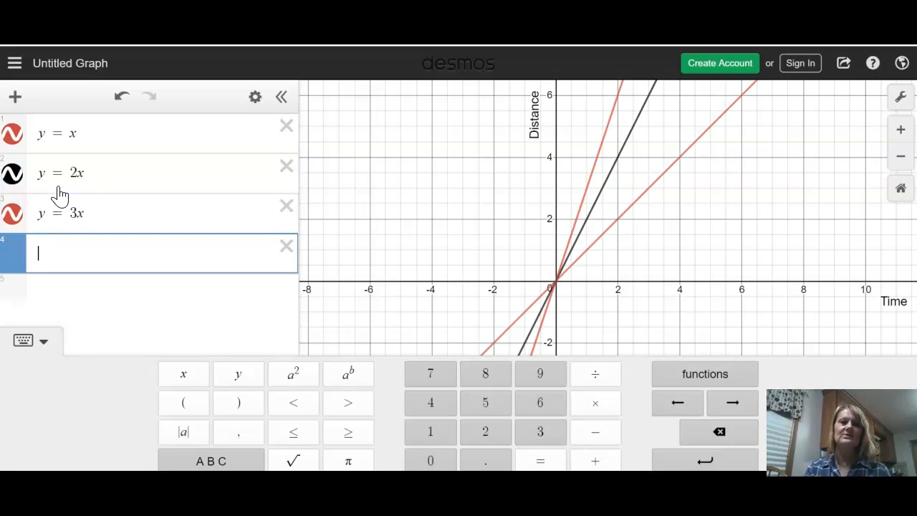
Add the equations y = 1/2 x and y = 1/3 x below y = 3x, entering the coefficients as fractions
{"action": "type", "text": "y = 1/2"}
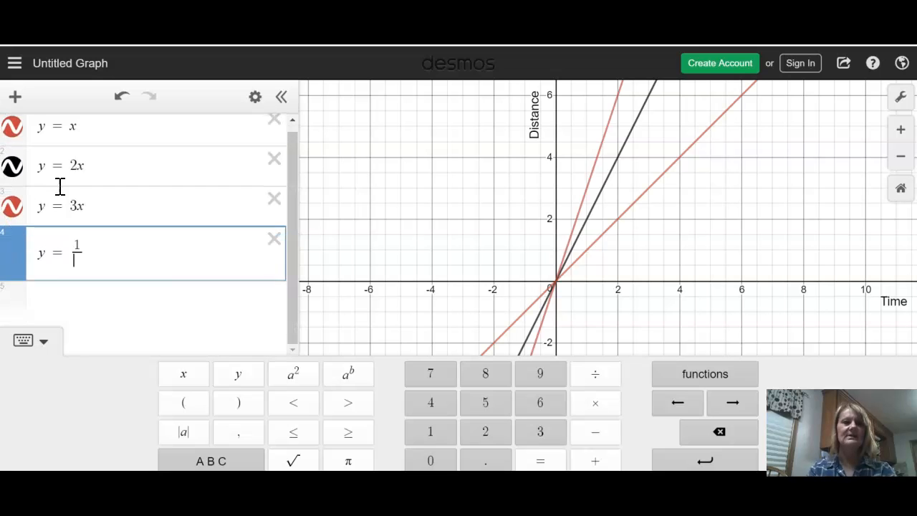
{"action": "left_click", "coordinate": [98, 237]}
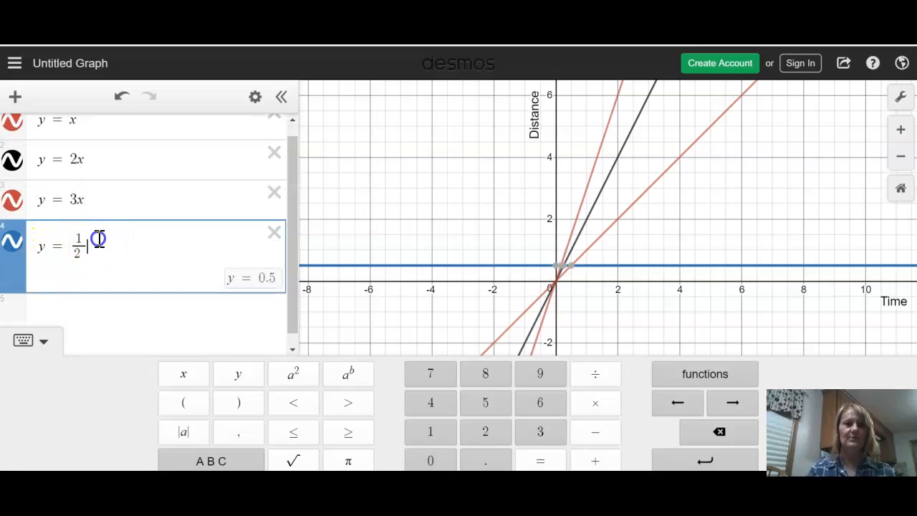
{"action": "type", "text": "x"}
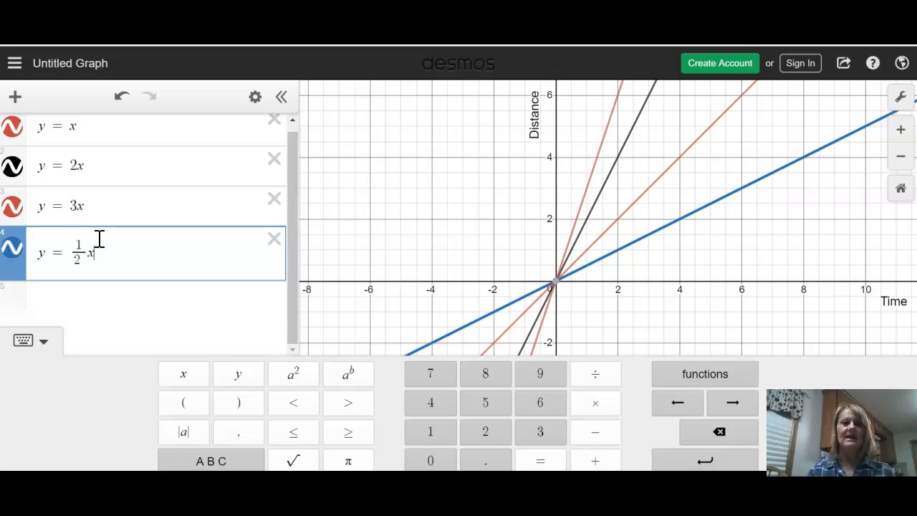
{"action": "key", "text": "Return"}
{"action": "type", "text": "y"}
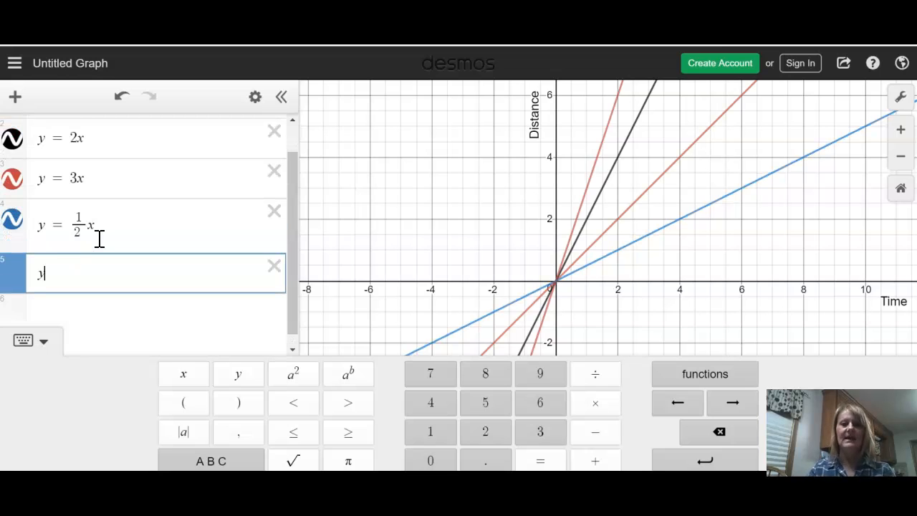
{"action": "type", "text": "=1/3"}
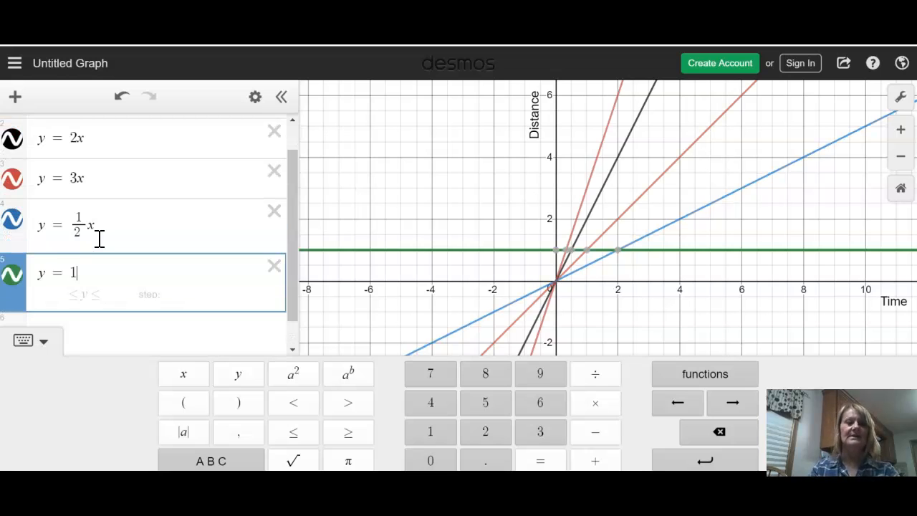
{"action": "left_click", "coordinate": [97, 249]}
{"action": "type", "text": "x"}
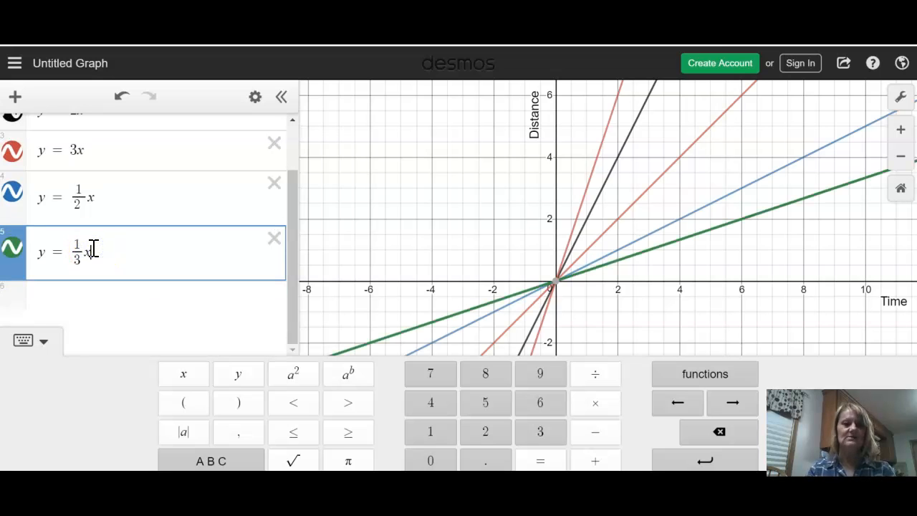
Delete the equations y = 1/3 x, y = 1/2 x, y = 3x and y = 2x, keeping only y = x
{"action": "left_click_drag", "start_coordinate": [291, 205], "coordinate": [281, 171]}
{"action": "left_click", "coordinate": [277, 279]}
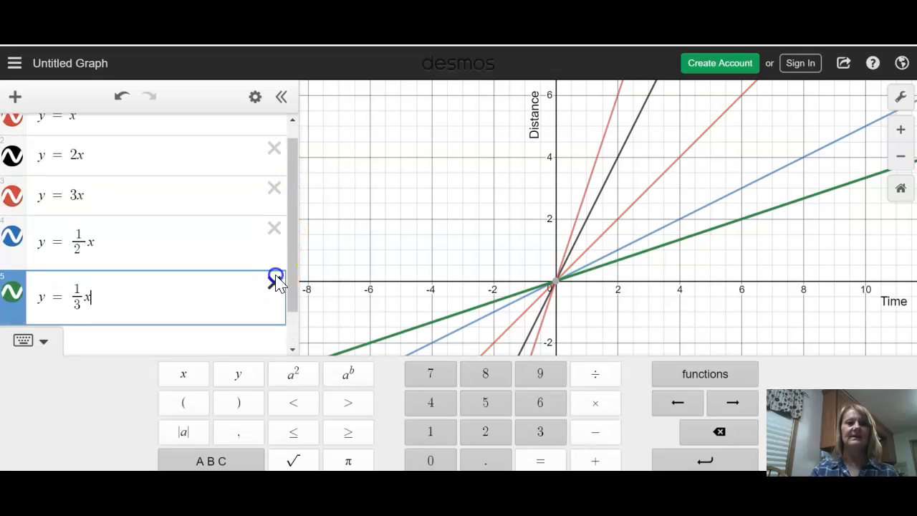
{"action": "left_click", "coordinate": [277, 223]}
{"action": "left_click", "coordinate": [276, 237]}
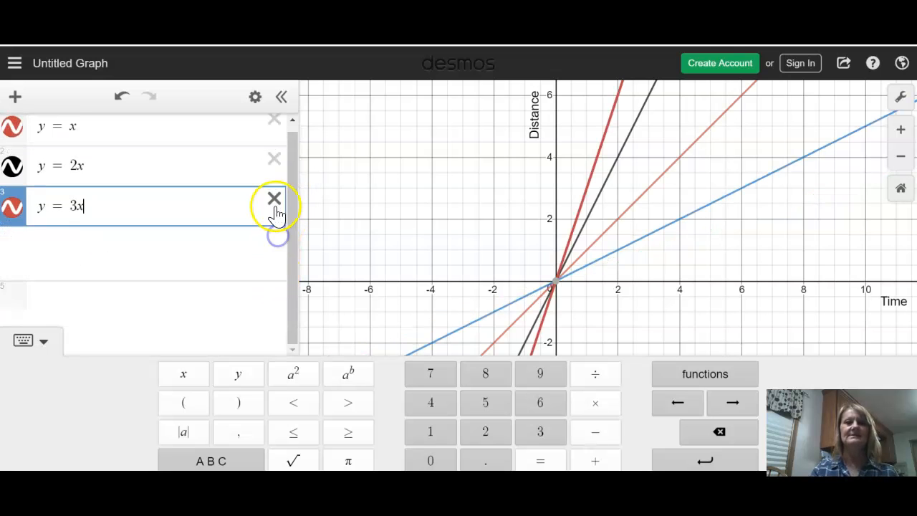
{"action": "left_click", "coordinate": [277, 193]}
{"action": "left_click", "coordinate": [286, 166]}
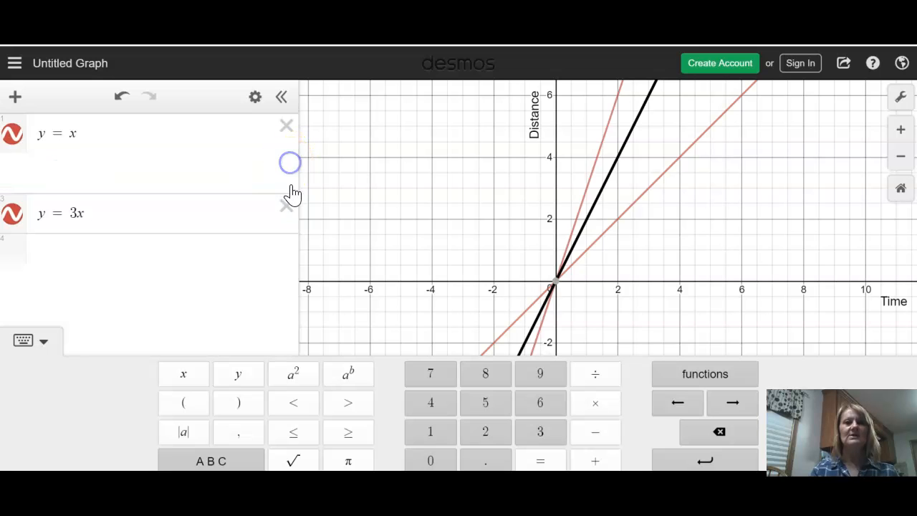
{"action": "left_click", "coordinate": [287, 169]}
Add the equation y = x + 2 on a new line below y = x
{"action": "left_click", "coordinate": [115, 140]}
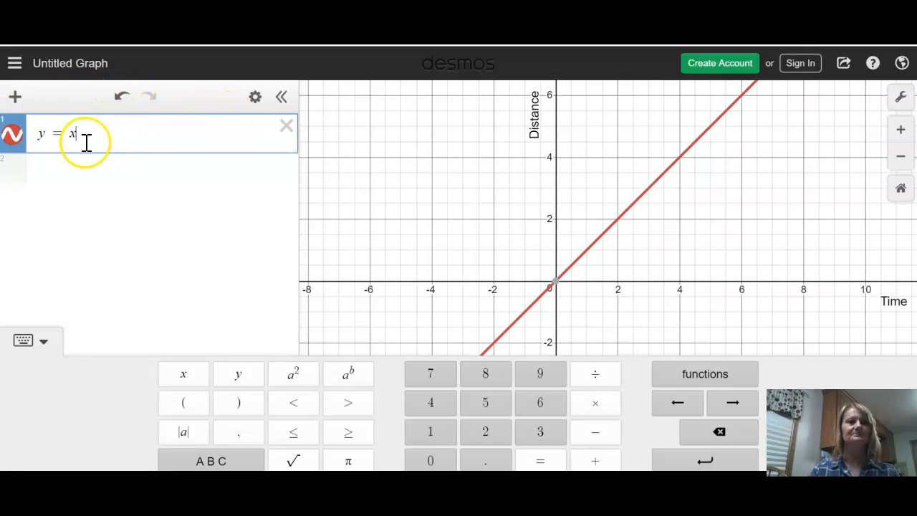
{"action": "key", "text": "Return"}
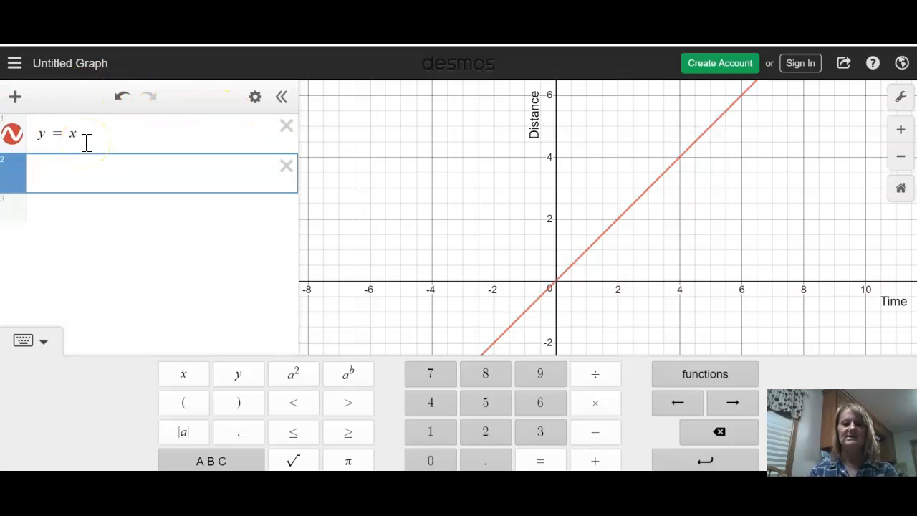
{"action": "type", "text": "y"}
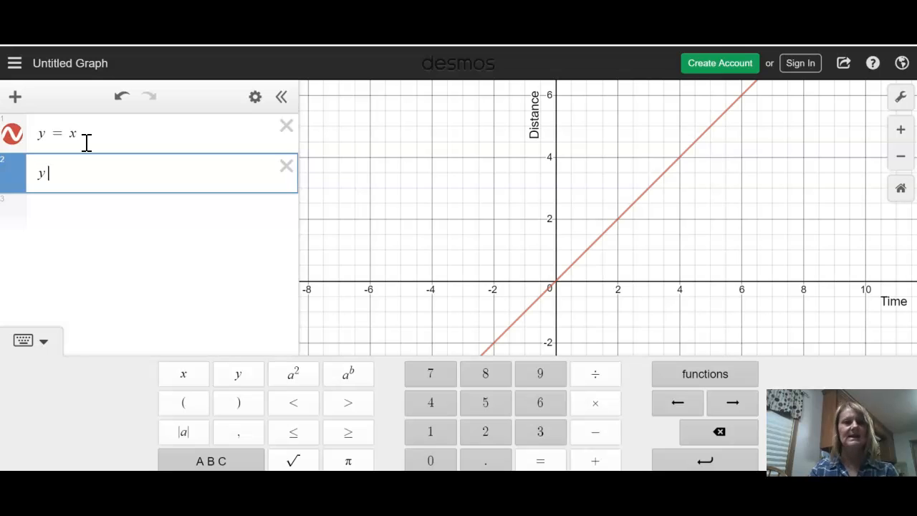
{"action": "type", "text": " = x + 2"}
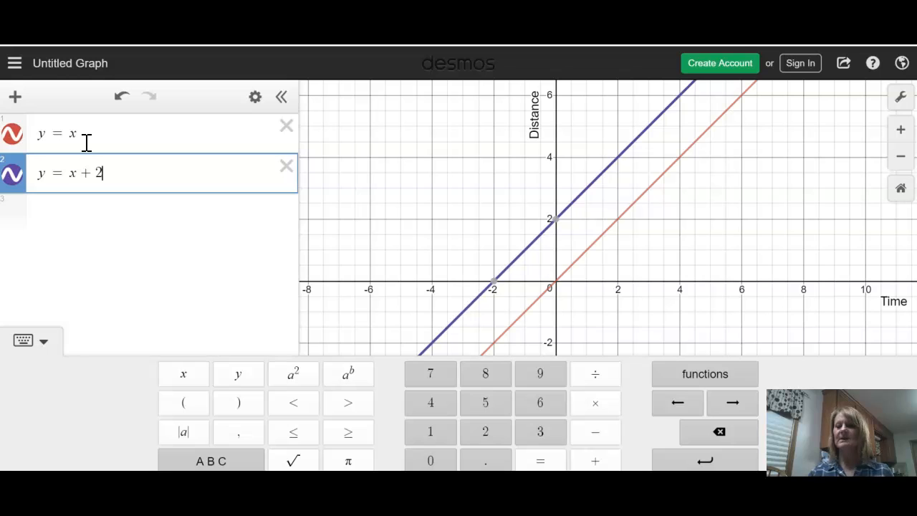
Add a third expression with the equation y = x - 2
{"action": "key", "text": "Return"}
{"action": "type", "text": "y="}
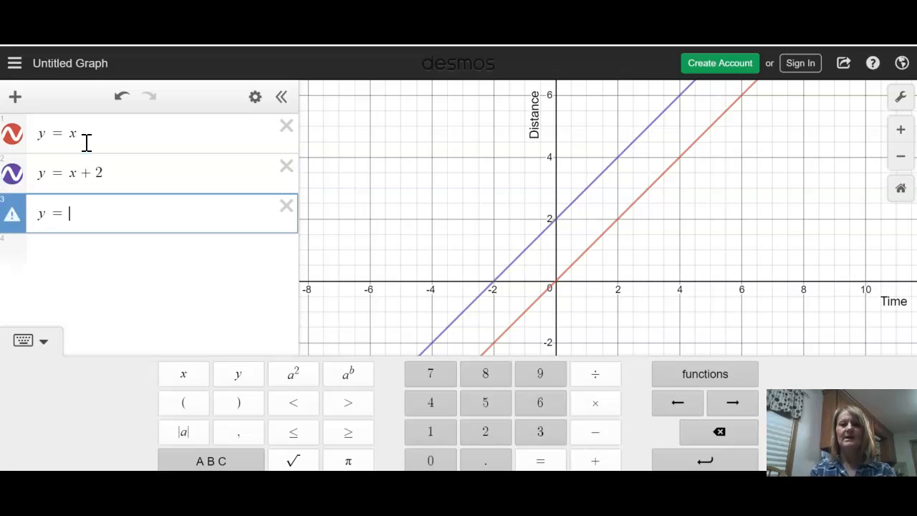
{"action": "type", "text": "-"}
{"action": "key", "text": "BackSpace"}
{"action": "type", "text": "x"}
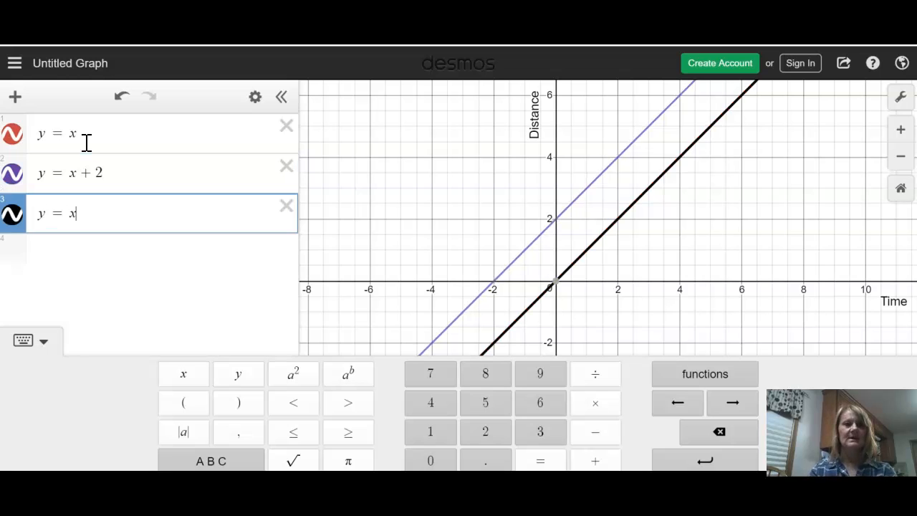
{"action": "type", "text": "-2"}
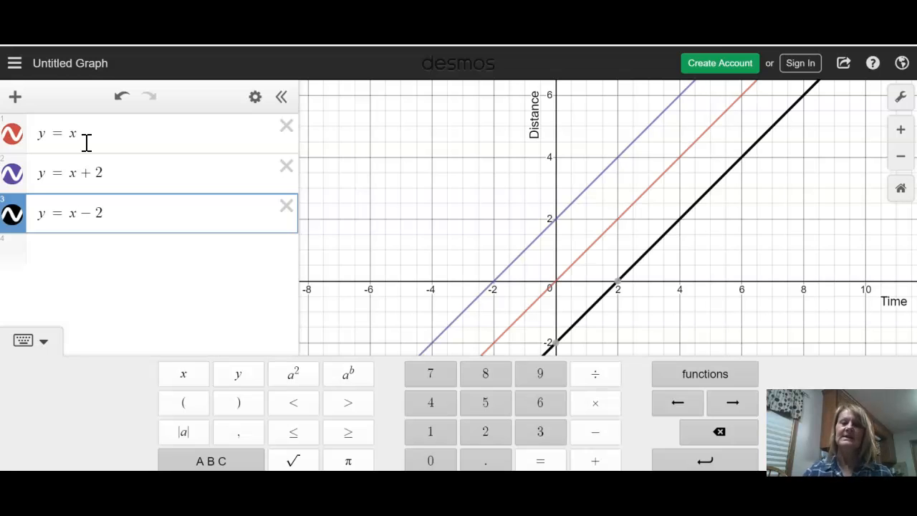
Make the x term negative in the third equation so it reads y = -x - 2, and delete that expression
{"action": "left_click", "coordinate": [74, 215]}
{"action": "type", "text": "-"}
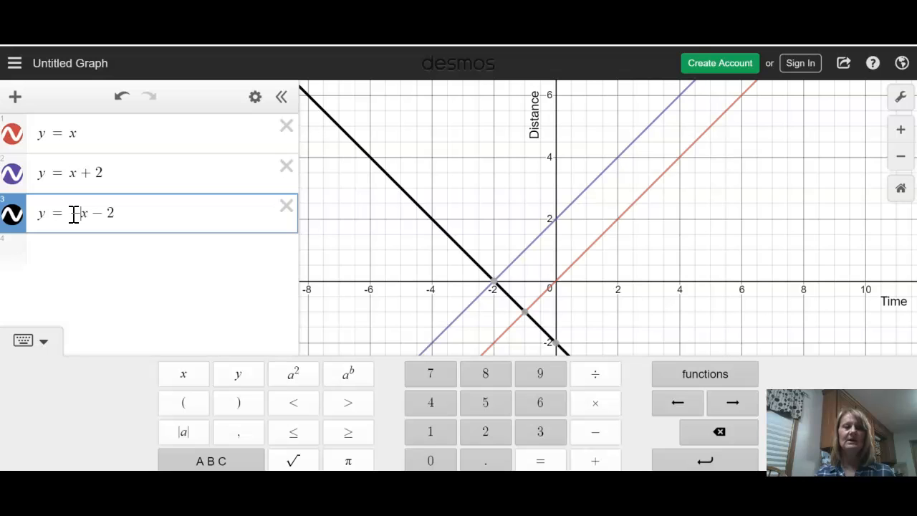
{"action": "type", "text": "-"}
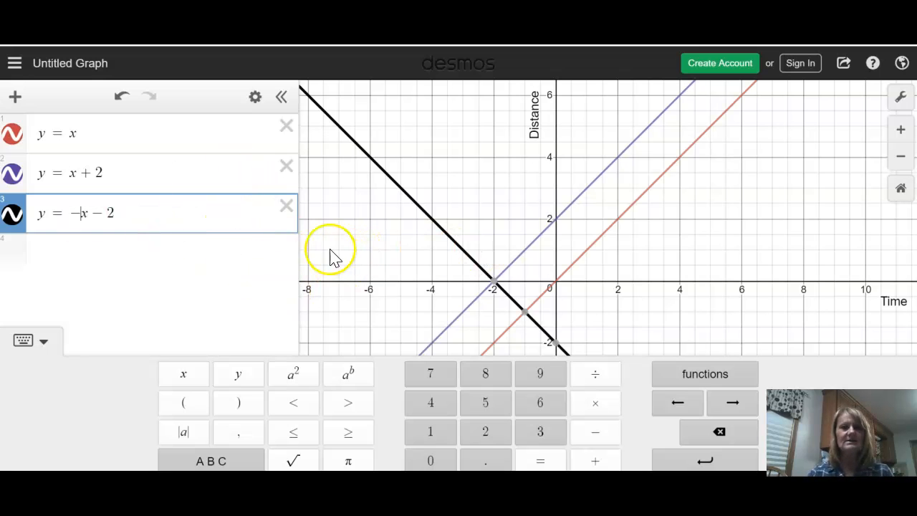
{"action": "left_click", "coordinate": [287, 206]}
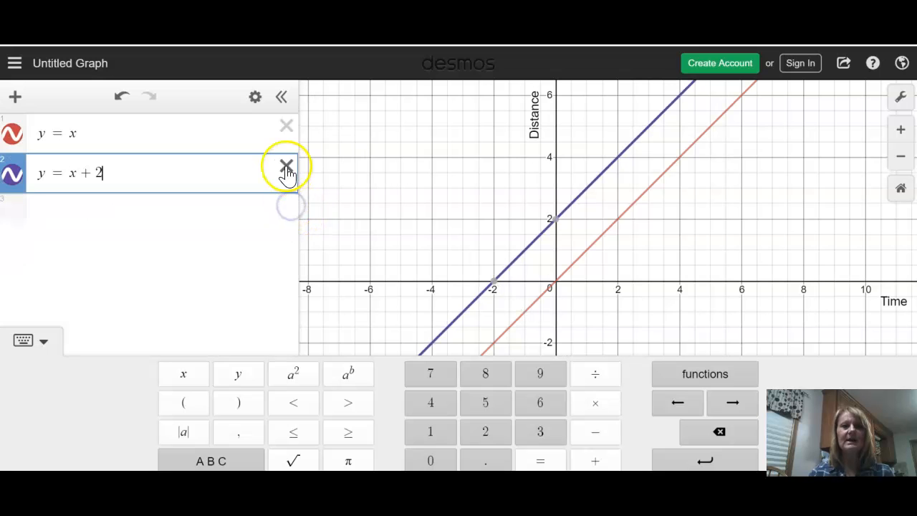
Delete the equations y = x + 2 and y = x, and insert the flintstones image from the Downloads folder
{"action": "left_click", "coordinate": [286, 169]}
{"action": "left_click", "coordinate": [287, 127]}
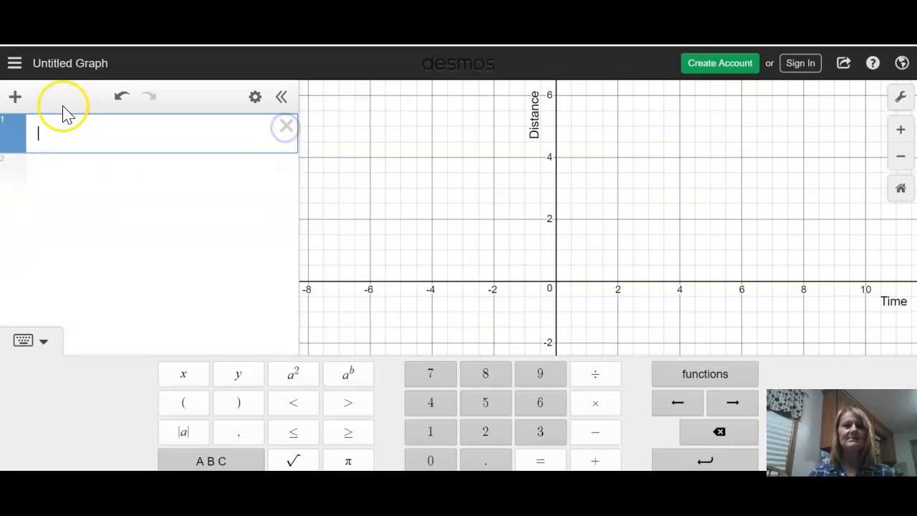
{"action": "left_click", "coordinate": [15, 97]}
{"action": "left_click", "coordinate": [52, 262]}
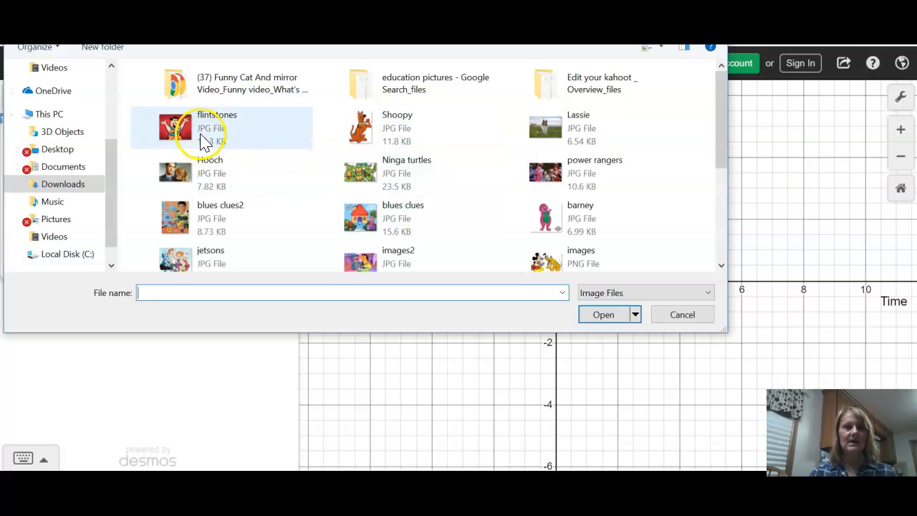
{"action": "double_click", "coordinate": [202, 136]}
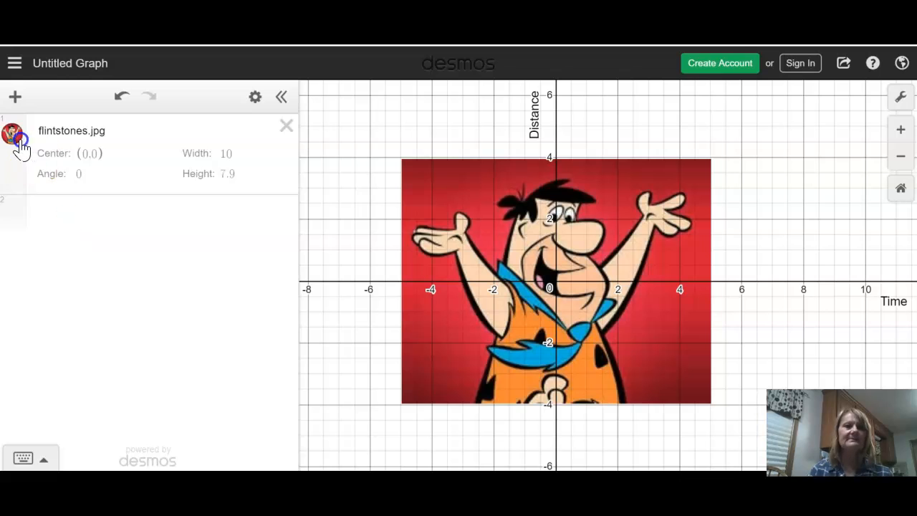
Hide the on-screen keypad and enter y = -x^2 on the line below the image, adding the coefficient 1/2 to make it y = -1/2 x^2
{"action": "left_click", "coordinate": [76, 209]}
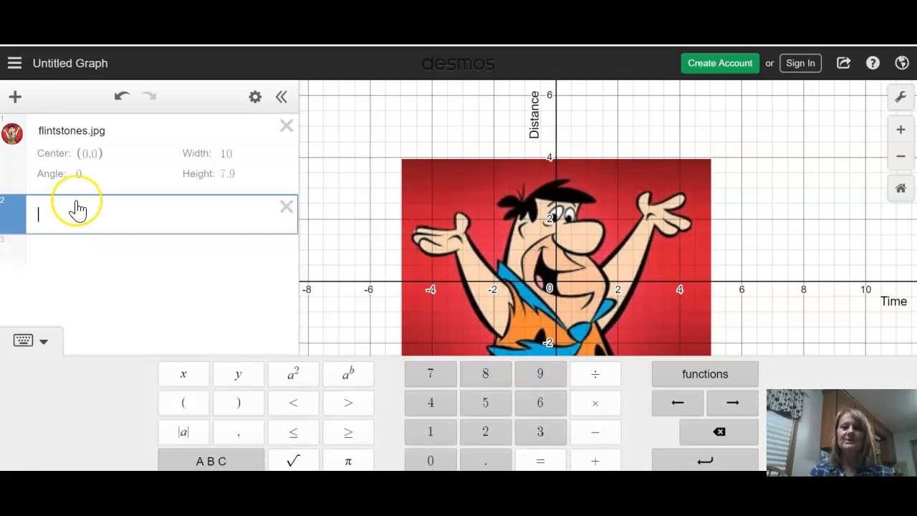
{"action": "type", "text": "y ="}
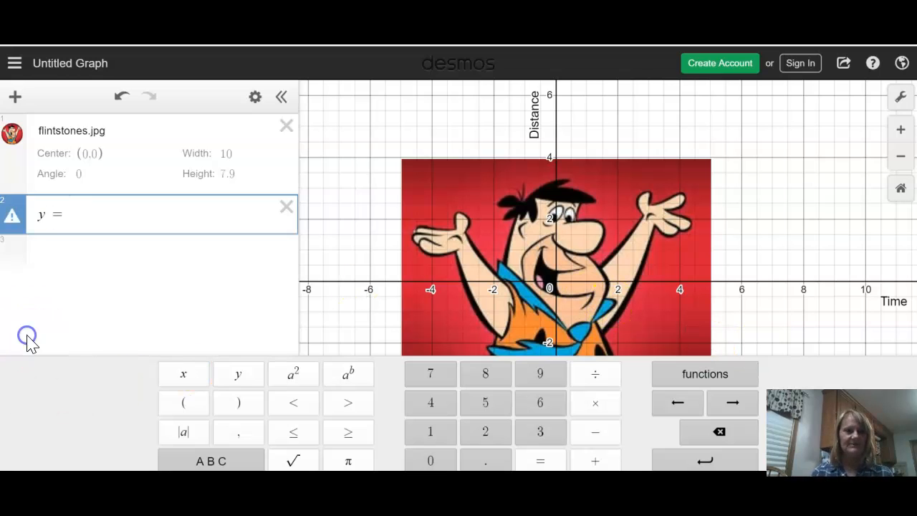
{"action": "left_click", "coordinate": [30, 342]}
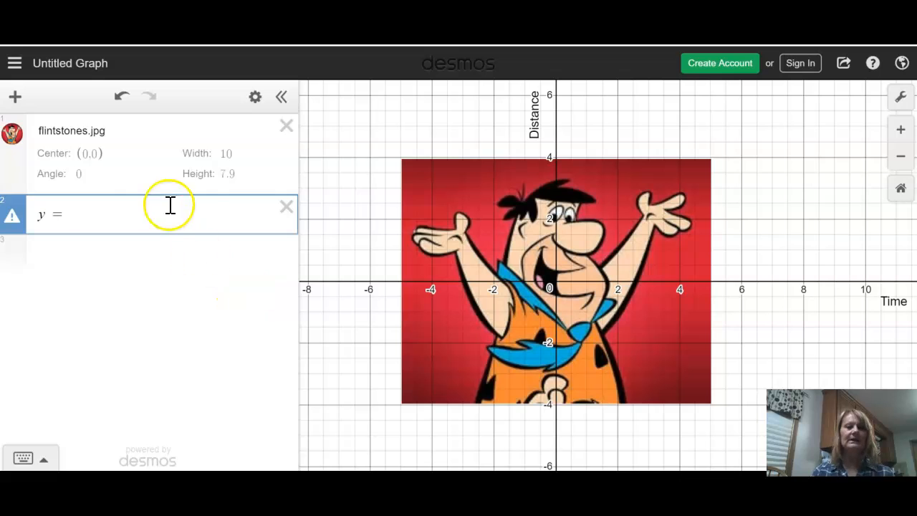
{"action": "type", "text": "-x"}
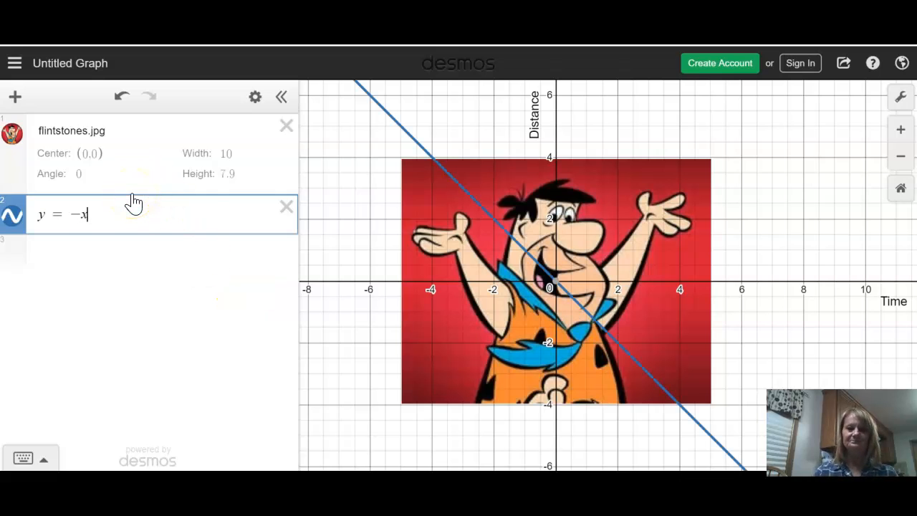
{"action": "type", "text": "^"}
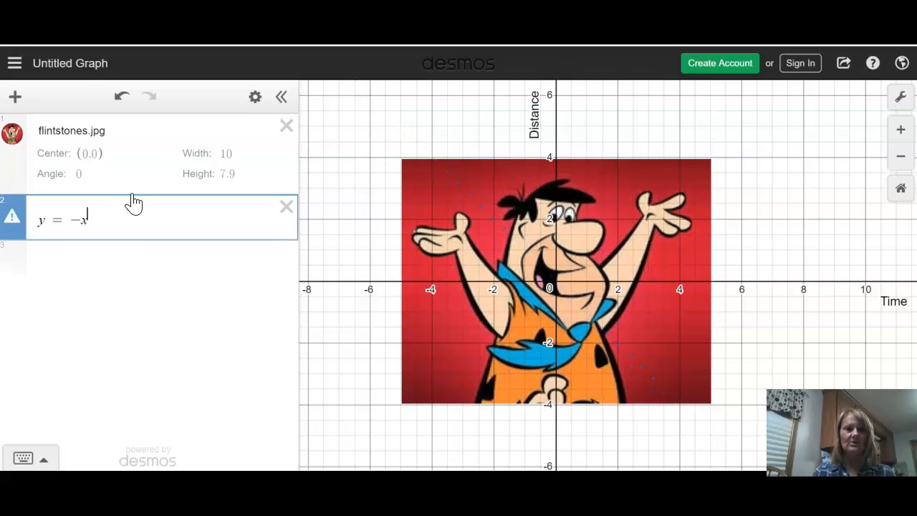
{"action": "type", "text": "2"}
{"action": "left_click", "coordinate": [86, 222]}
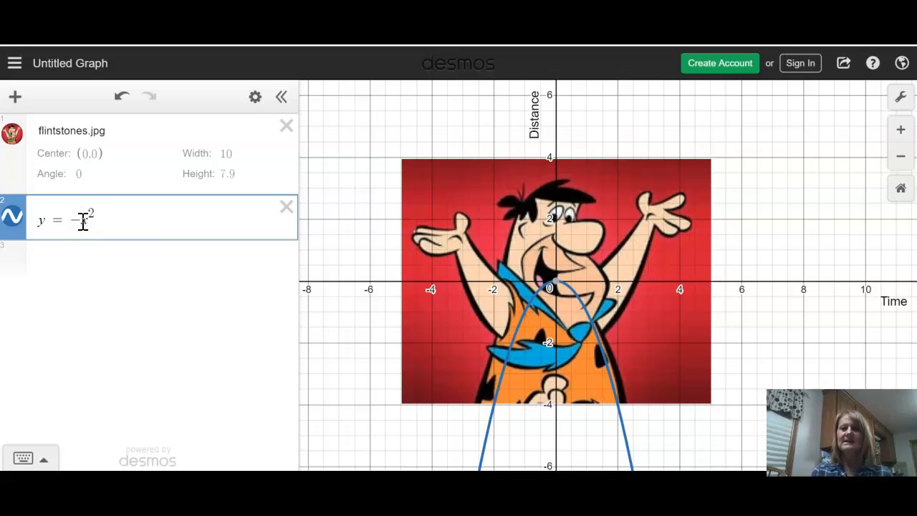
{"action": "type", "text": "1/2"}
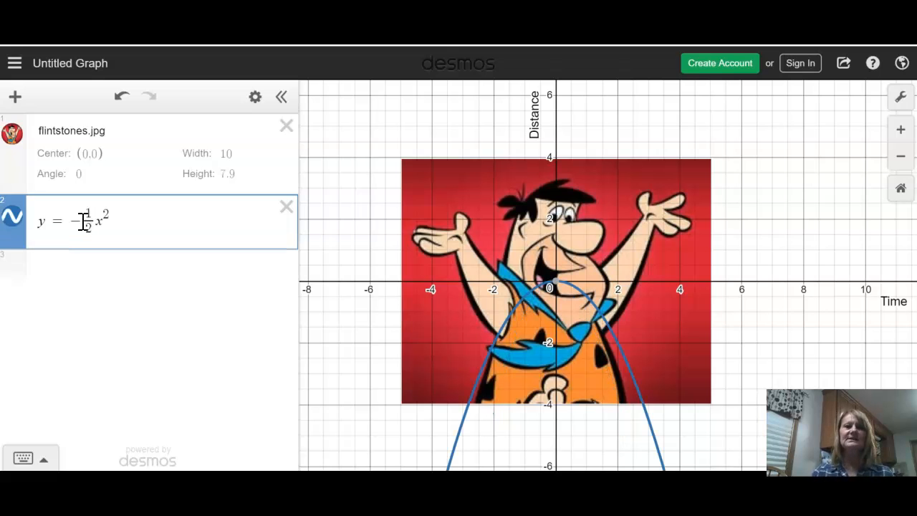
Try 3 and 4 as the denominator of the parabola's coefficient, and set it back to 2
{"action": "key", "text": "BackSpace"}
{"action": "type", "text": "3"}
{"action": "key", "text": "BackSpace"}
{"action": "type", "text": "4"}
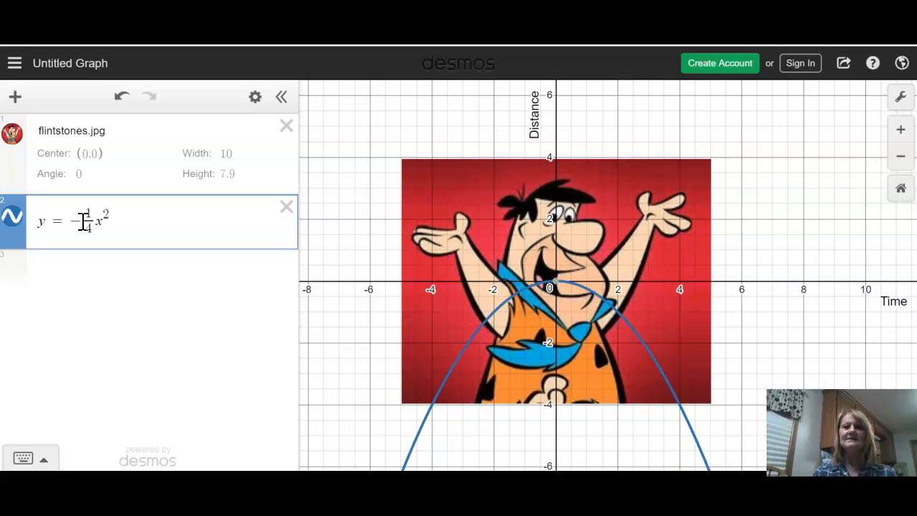
{"action": "key", "text": "BackSpace"}
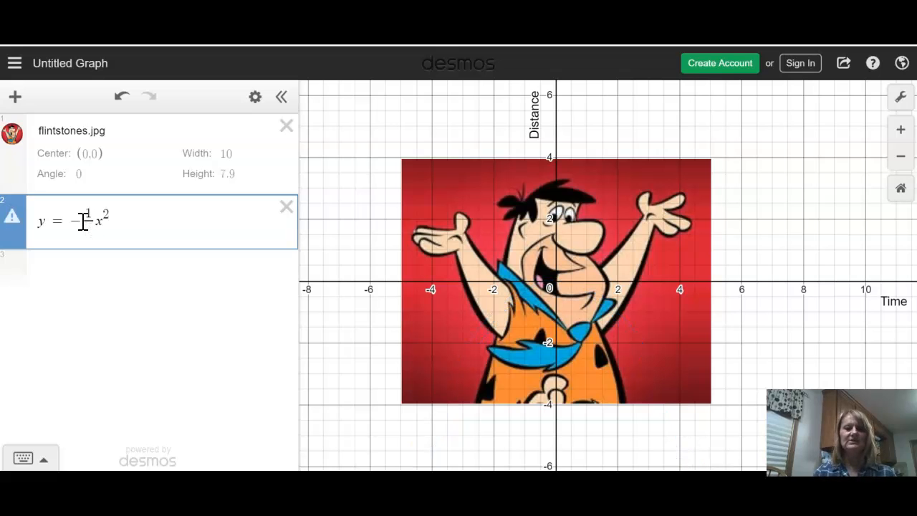
{"action": "type", "text": "2"}
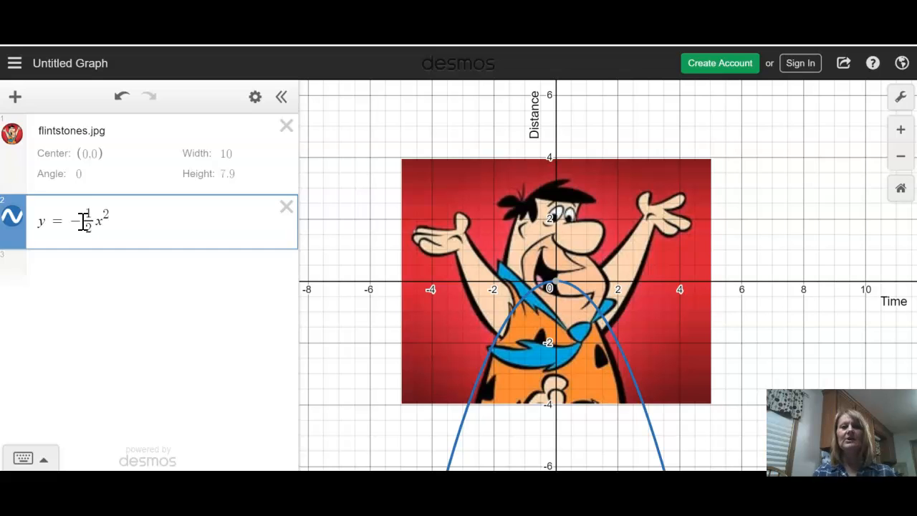